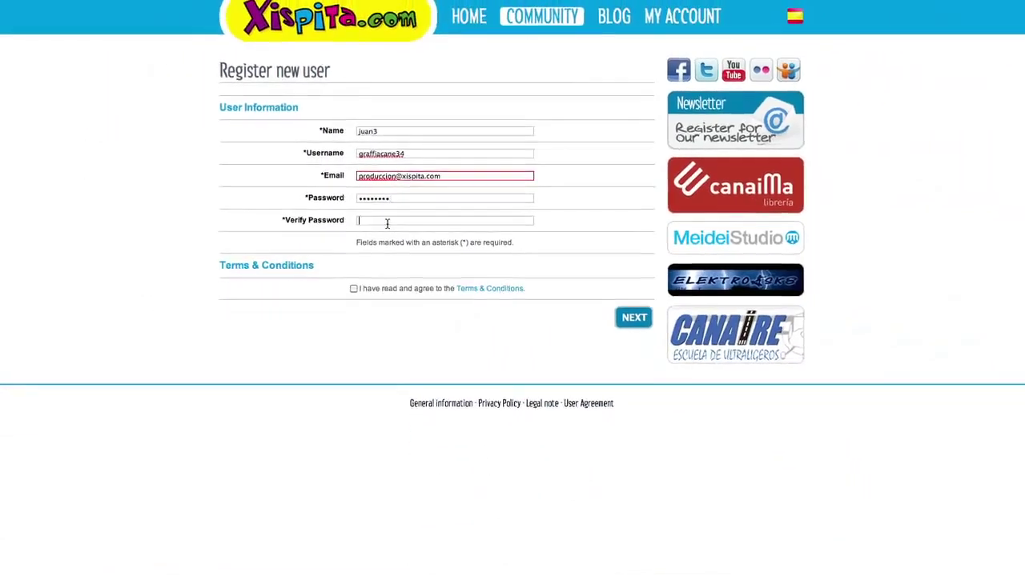
Enter the account password and accept the Terms & Conditions.
text(••••••••)
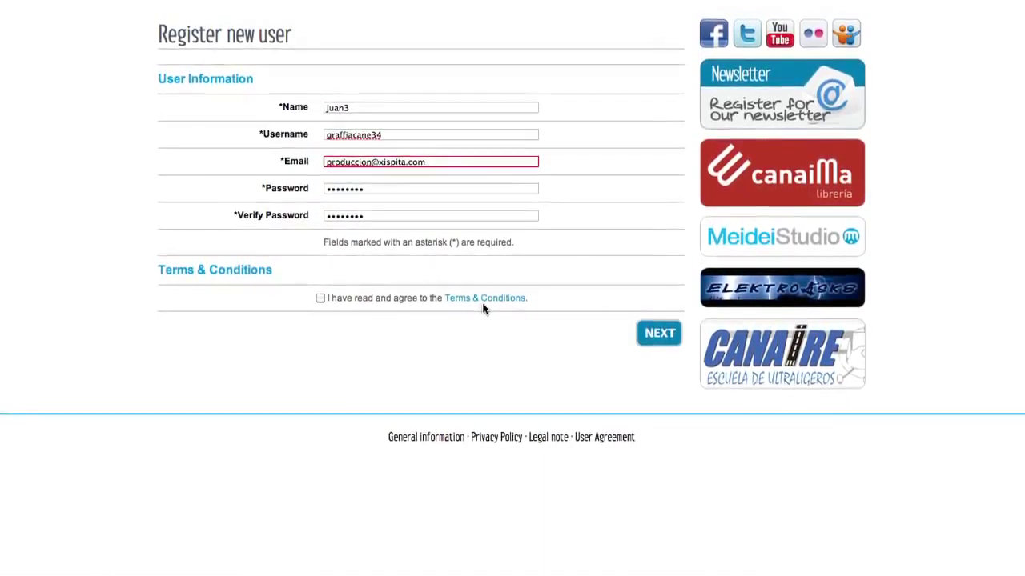
click(487, 293)
click(725, 172)
click(320, 304)
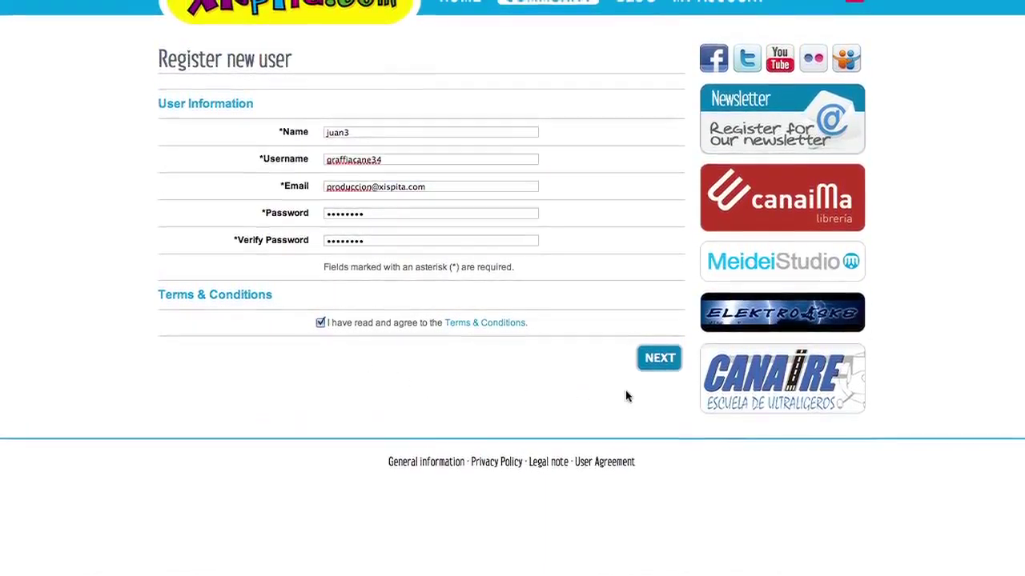
click(659, 359)
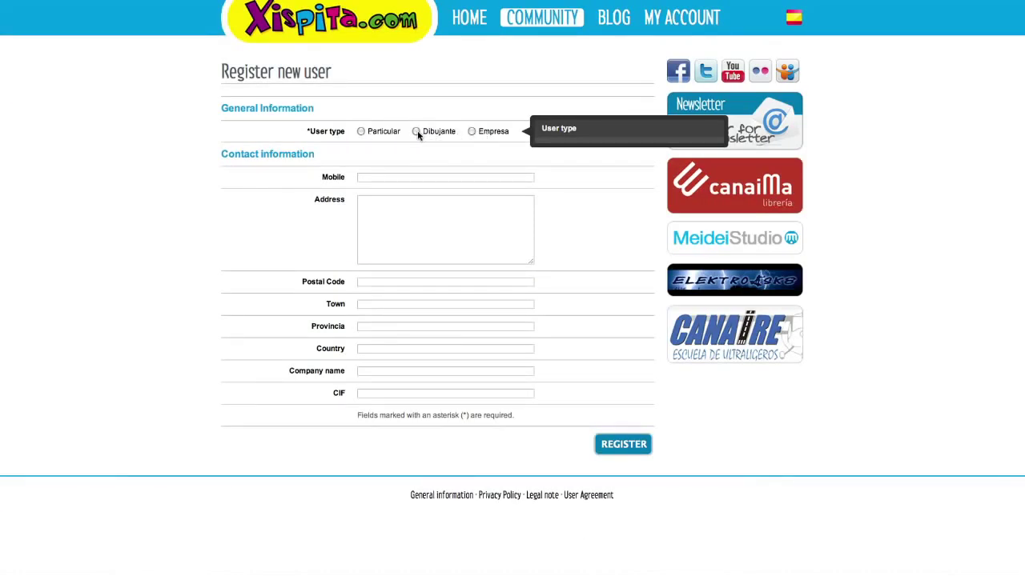
Choose the Particular user type, fill in mobile, town, province and company CIF, and register.
click(360, 131)
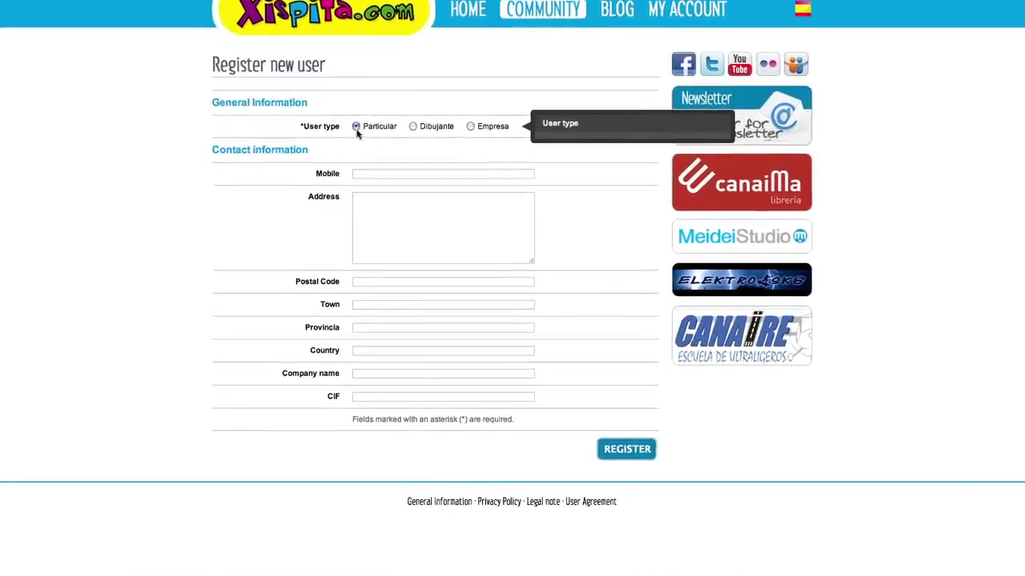
click(373, 178)
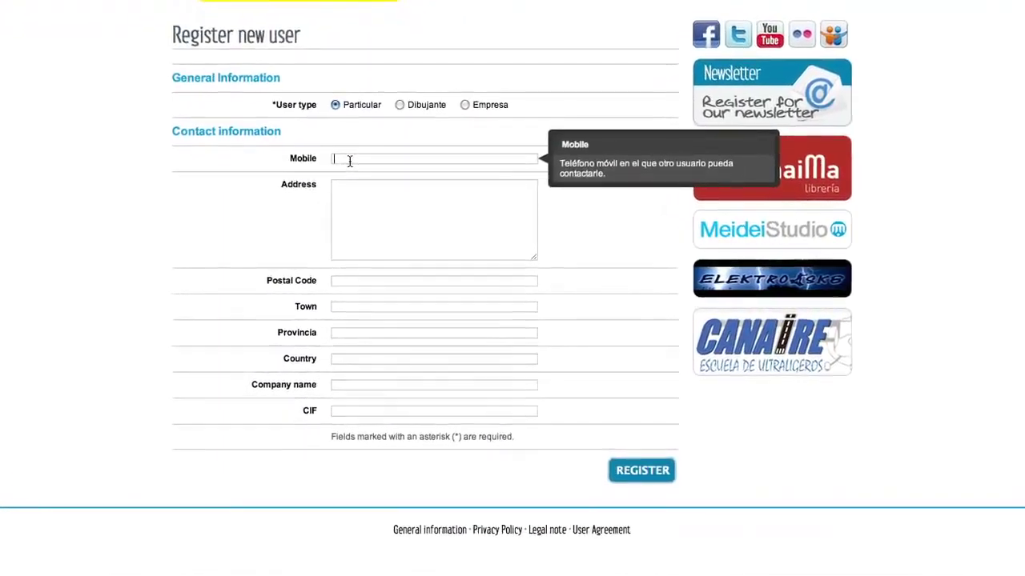
text(56473834)
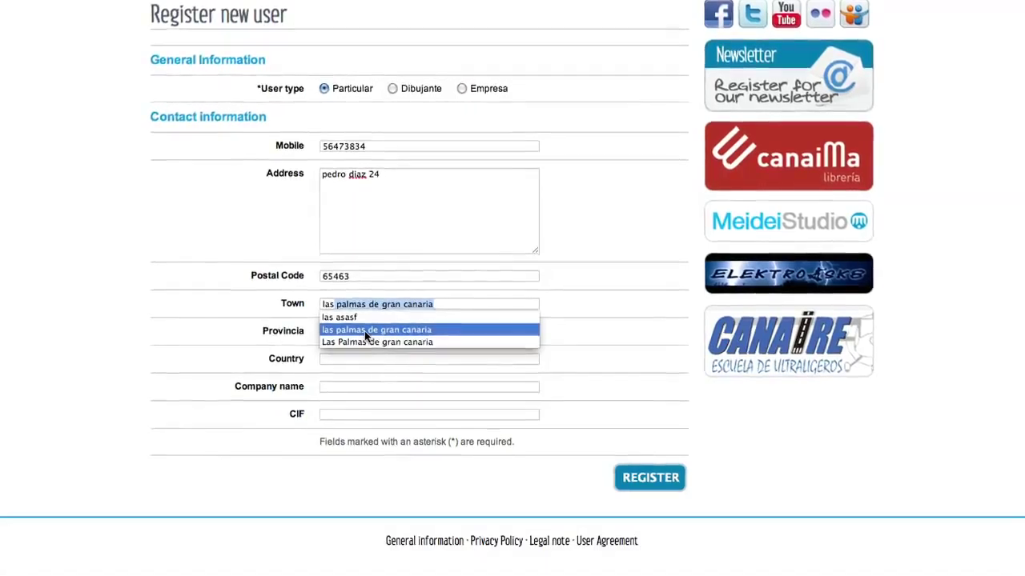
key(Return)
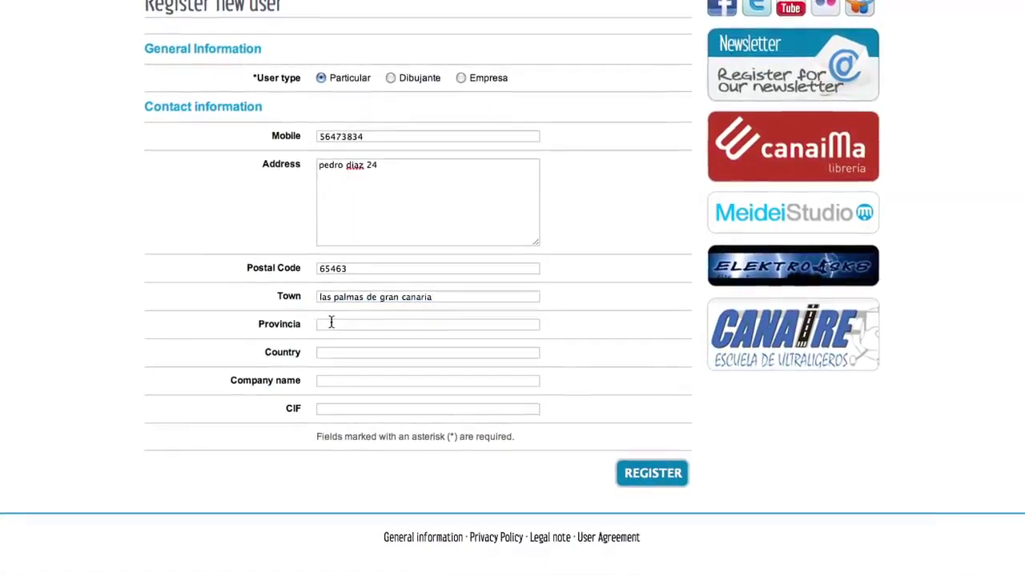
click(330, 328)
text(La)
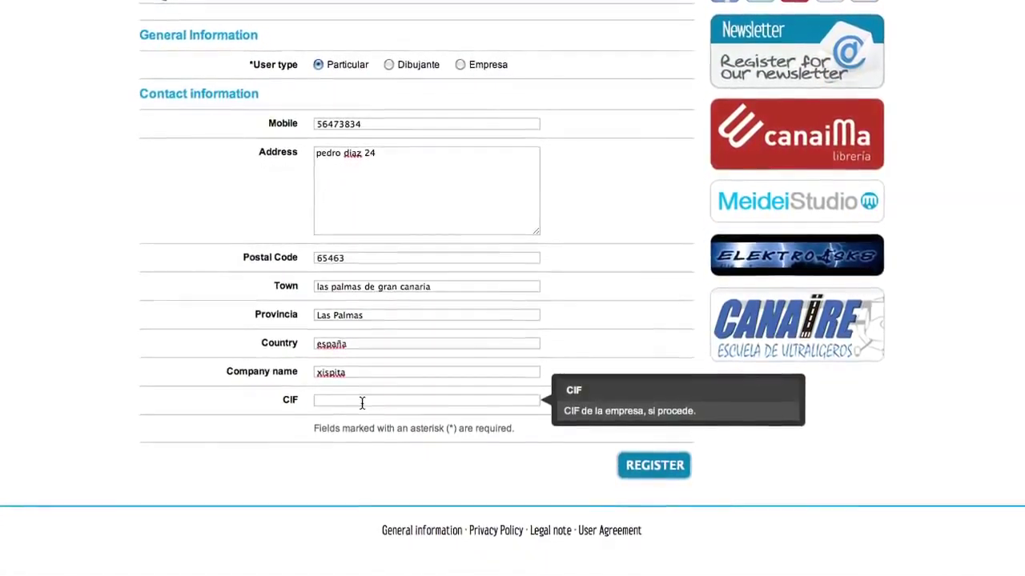
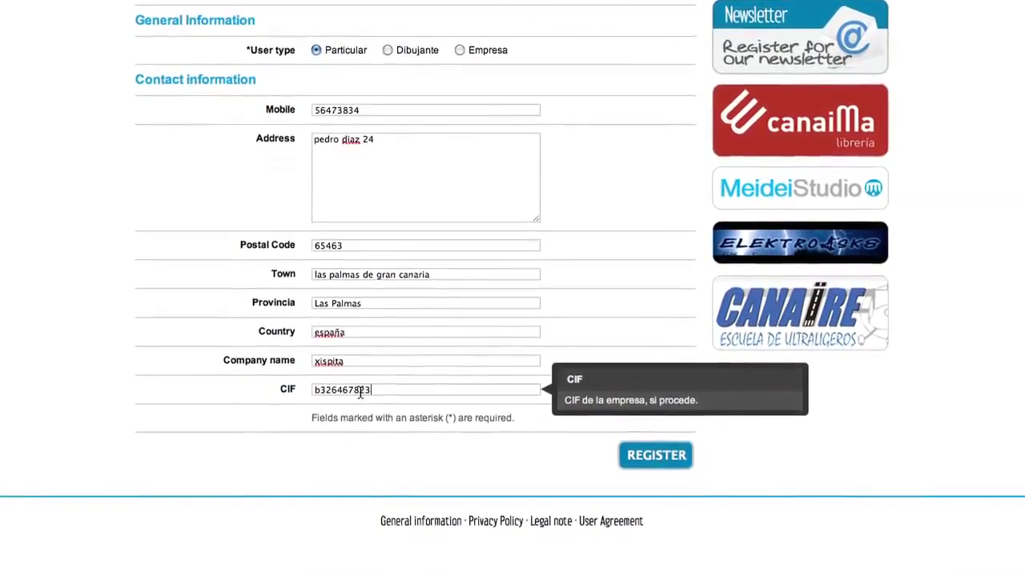
click(516, 465)
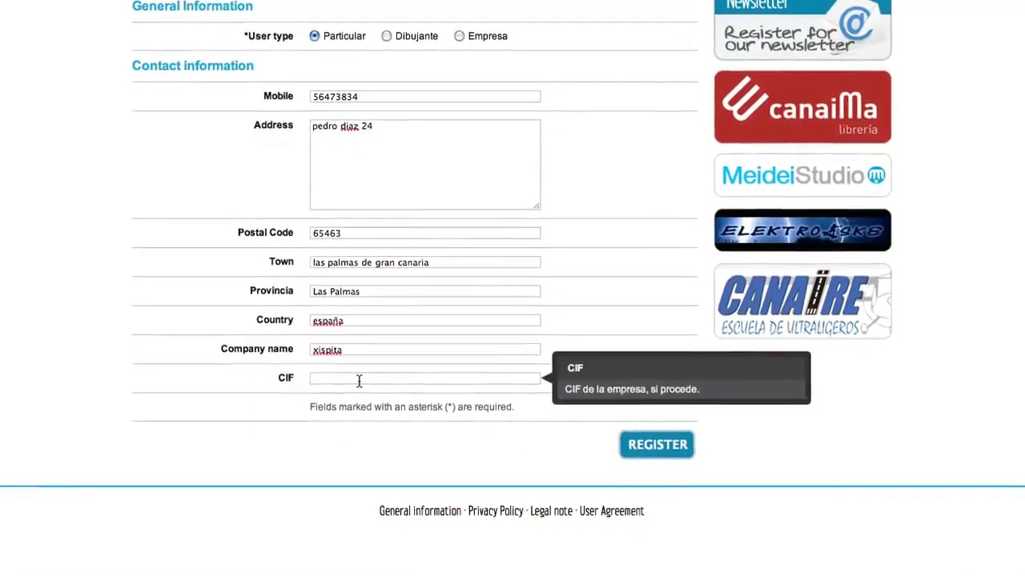
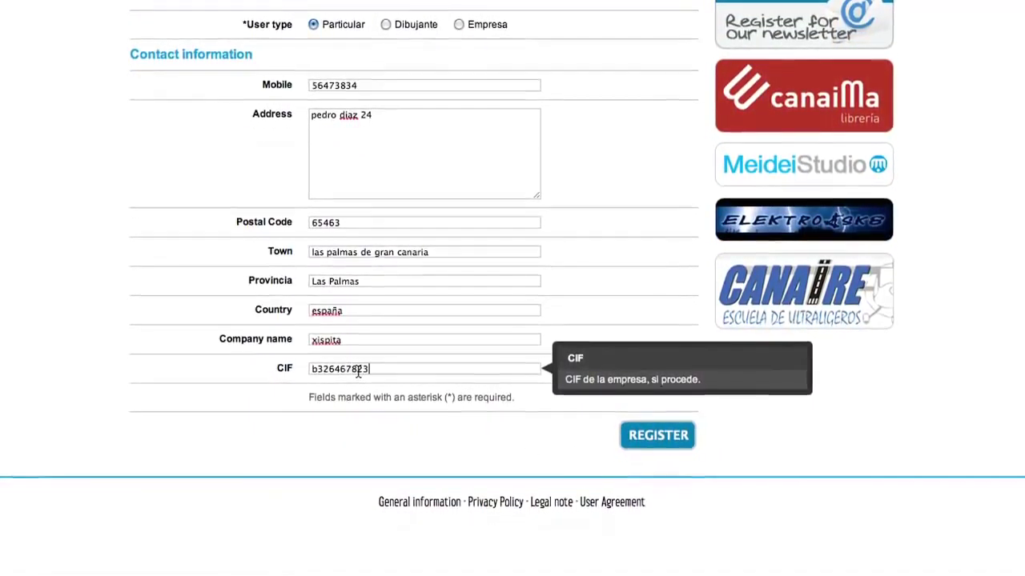
click(482, 427)
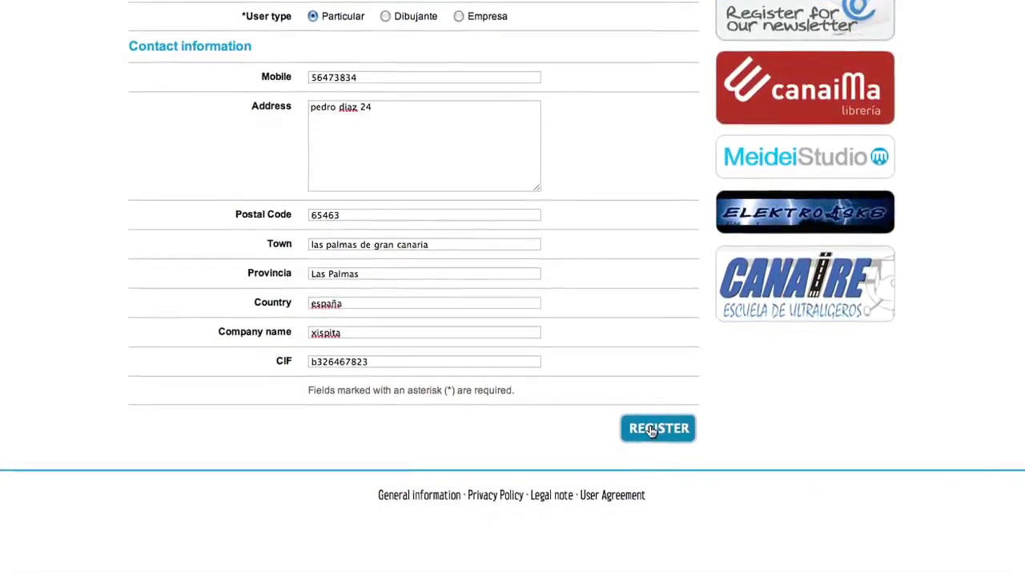
click(653, 428)
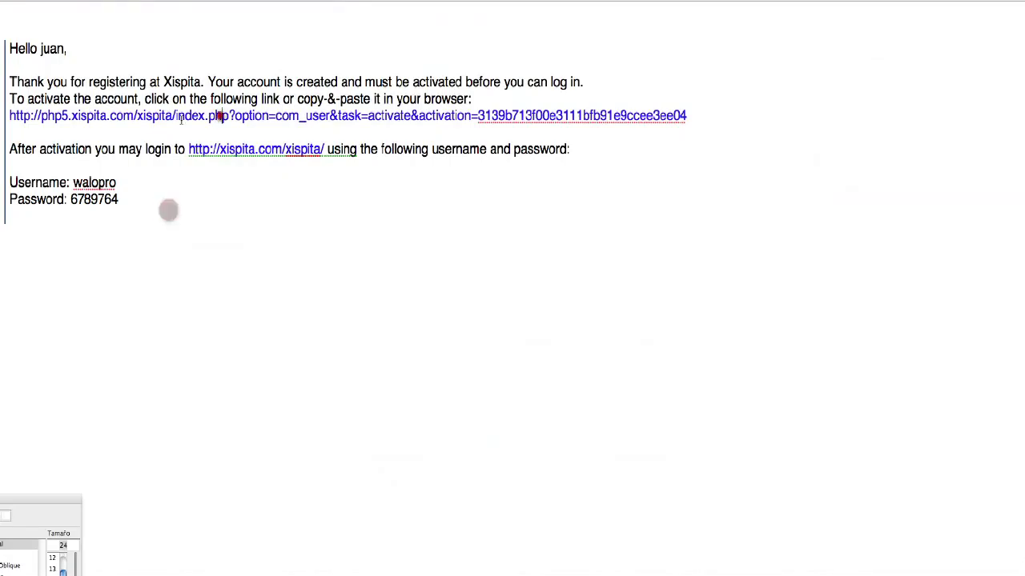
Open the activation link from the Xispita welcome e-mail in the browser.
drag(10, 115, 665, 116)
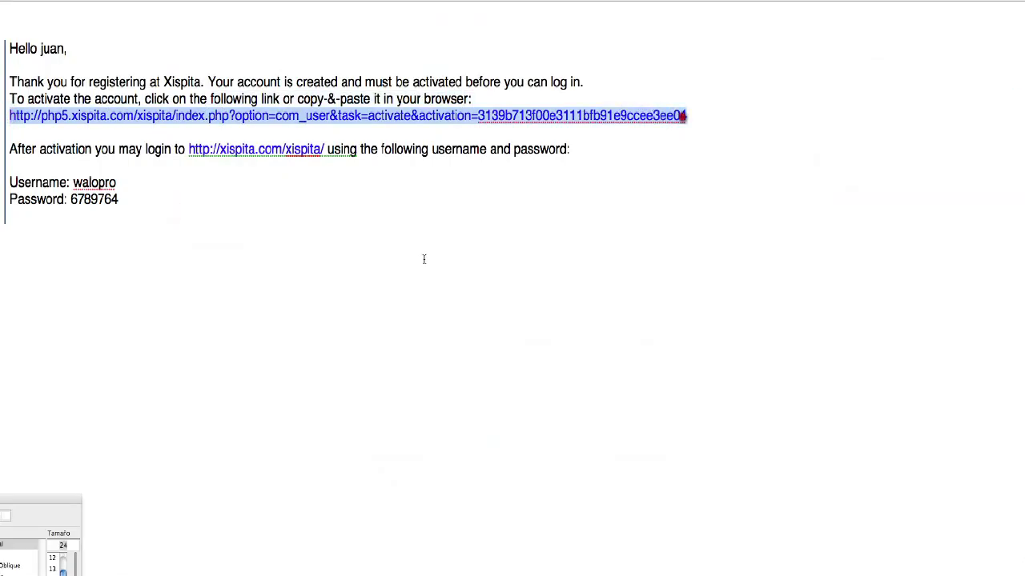
click(499, 117)
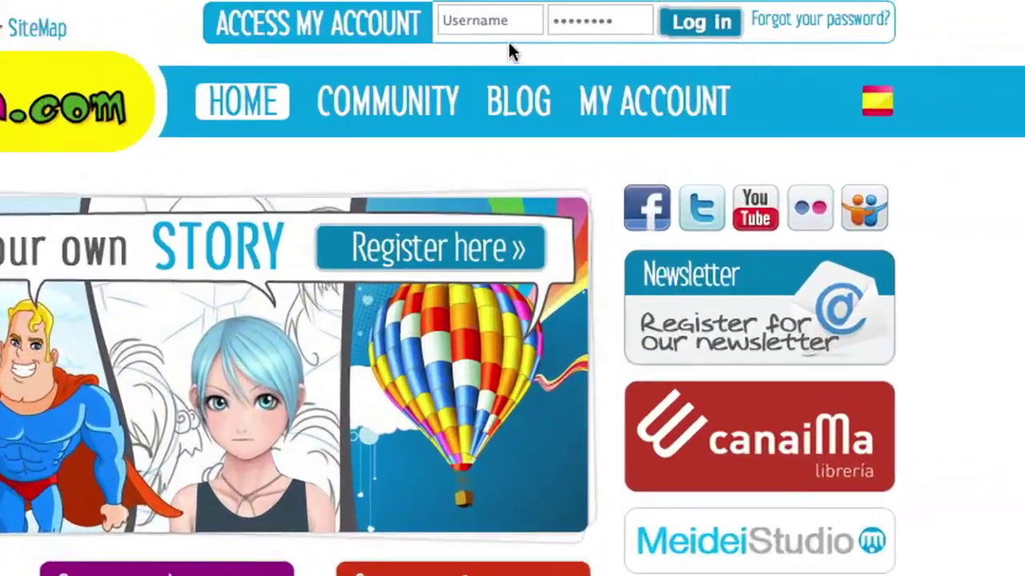
Log in to Xispita.com with the new account's username and password.
click(472, 32)
text(walopro)
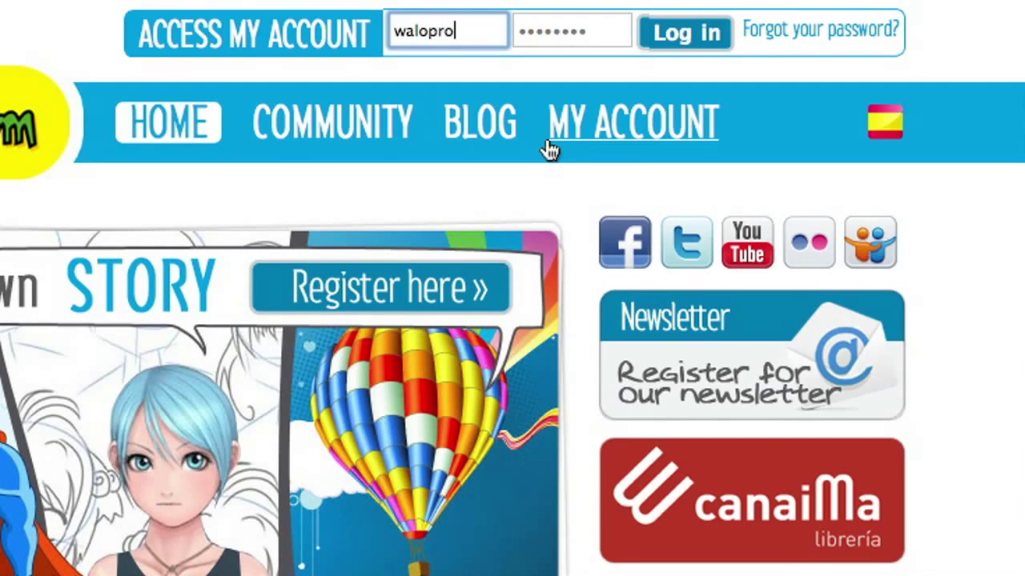
click(603, 31)
click(697, 34)
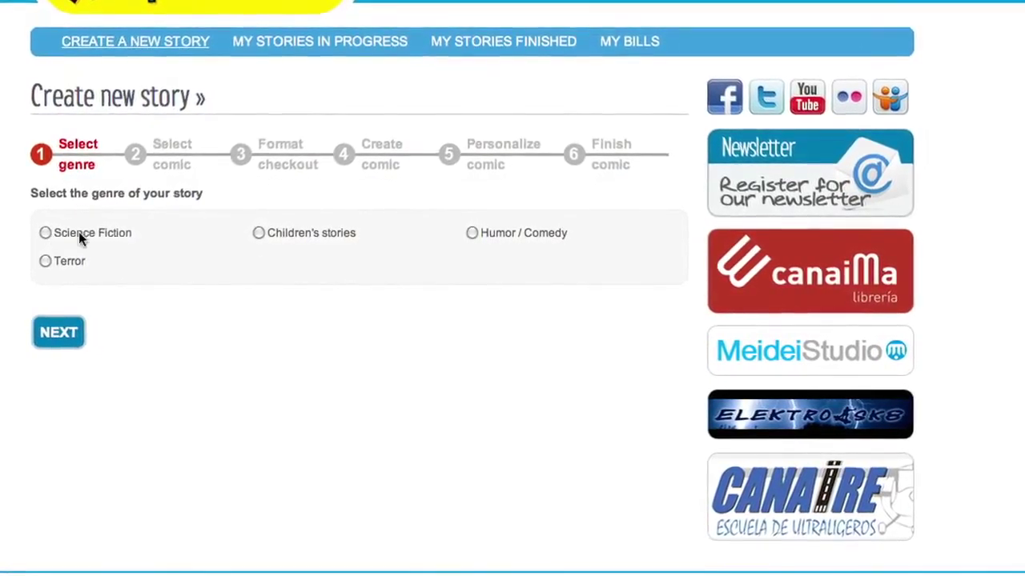
Pick Science Fiction as the story genre instead of Humor / Comedy.
click(471, 233)
click(60, 335)
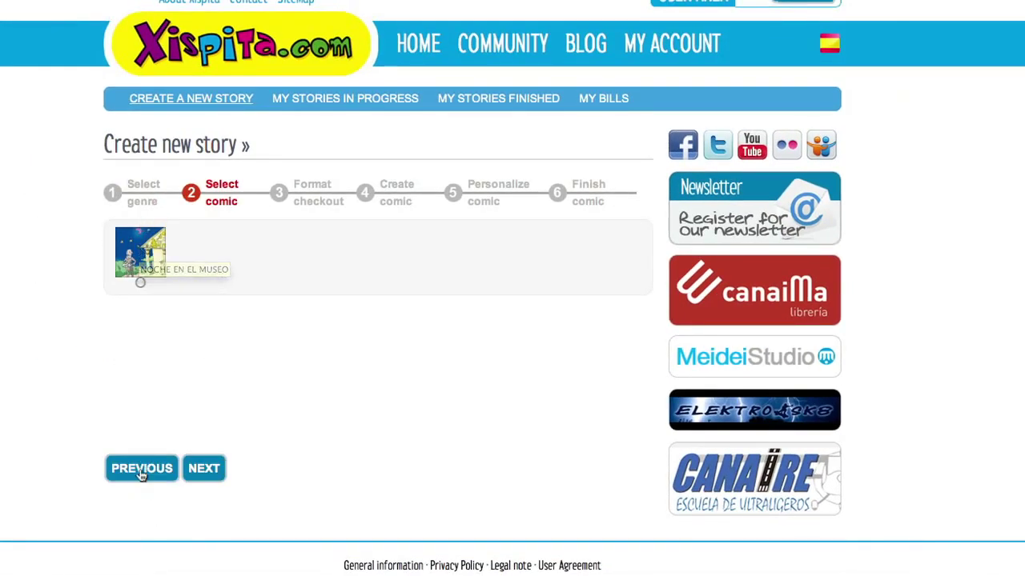
click(141, 469)
click(171, 238)
click(156, 338)
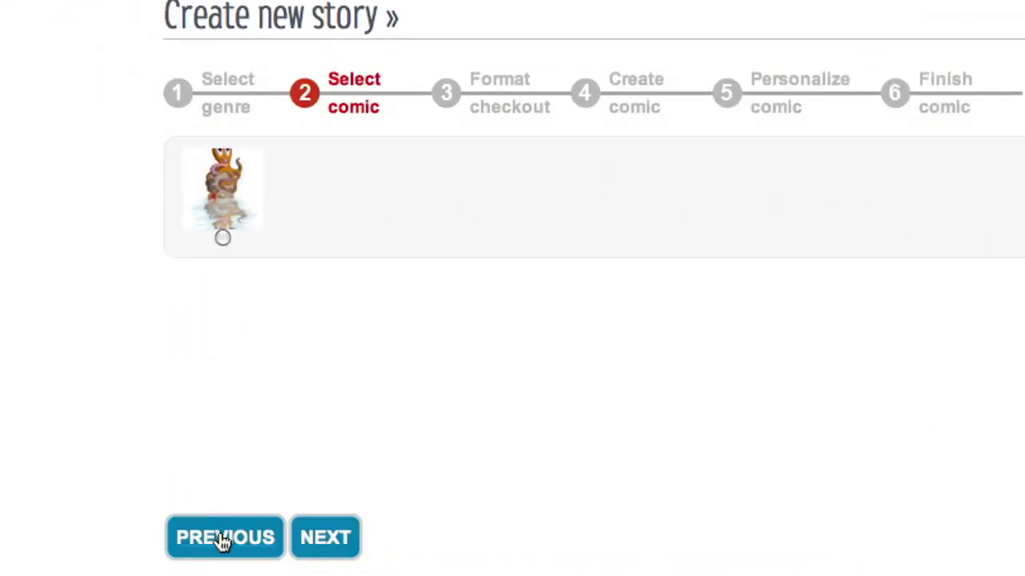
Select the NOCHE EN EL MUSEO comic at 4 sides / 8 vignettes in PDF format.
click(284, 218)
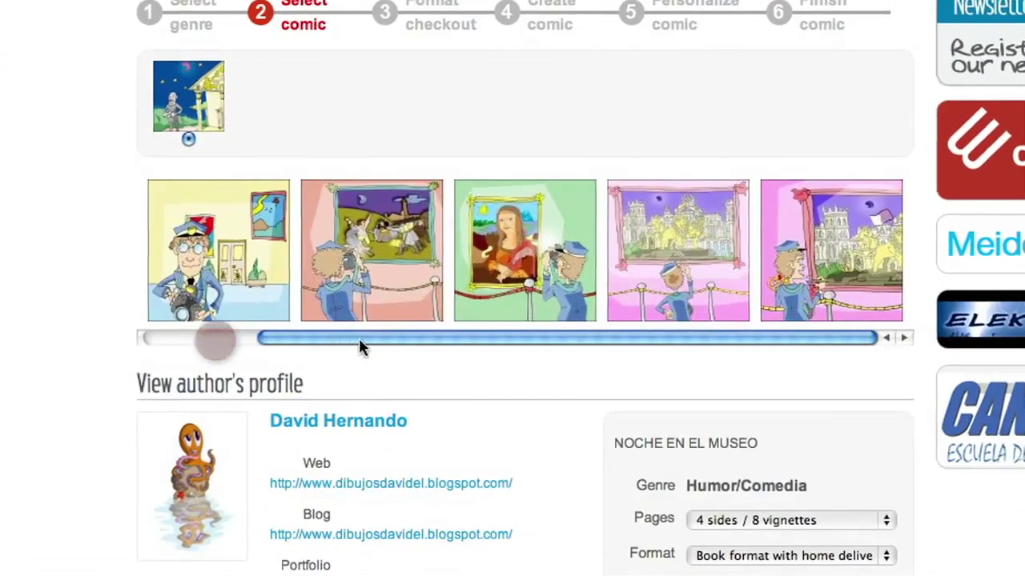
drag(359, 345, 197, 345)
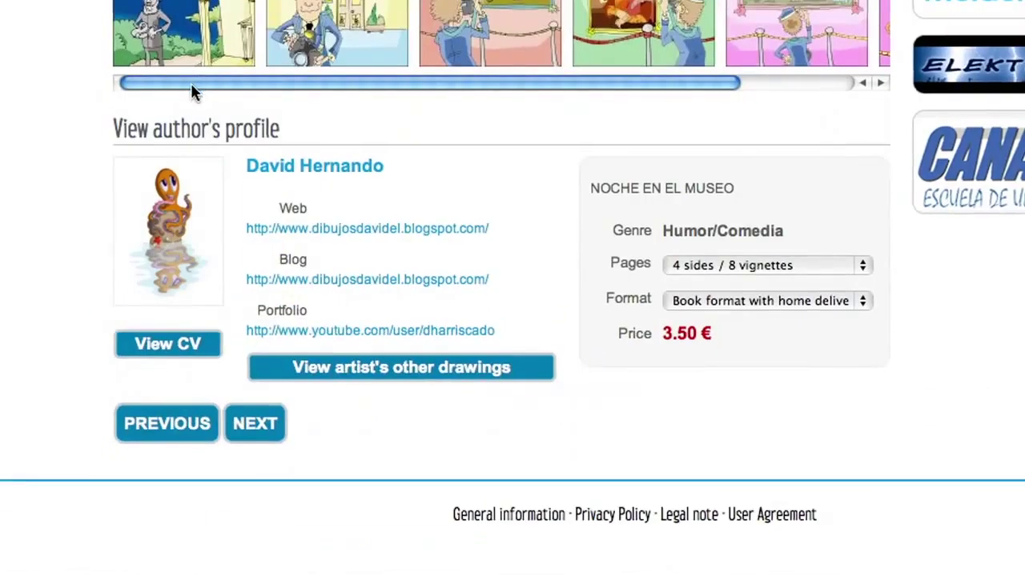
drag(175, 340, 292, 338)
drag(308, 85, 164, 86)
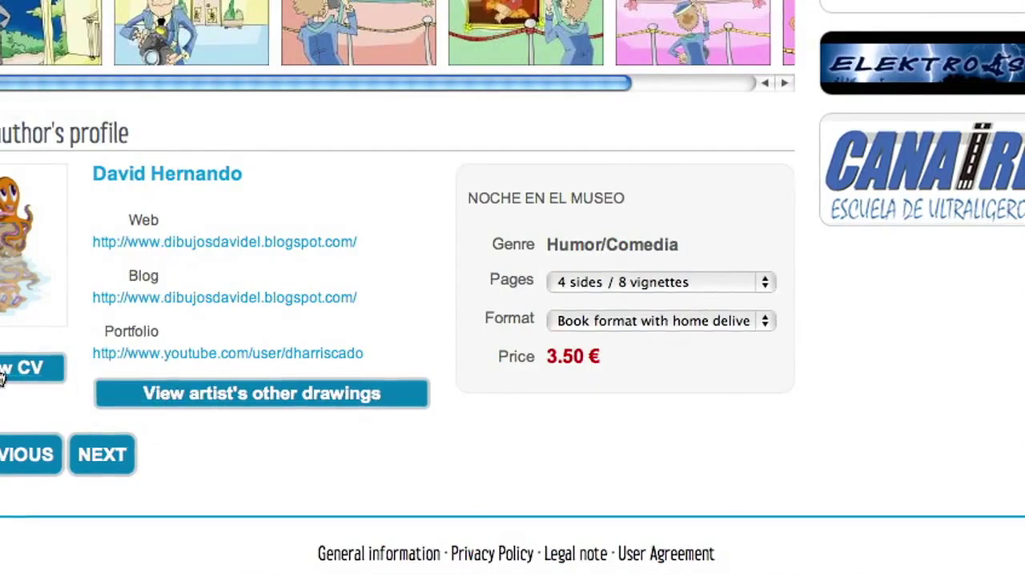
click(648, 277)
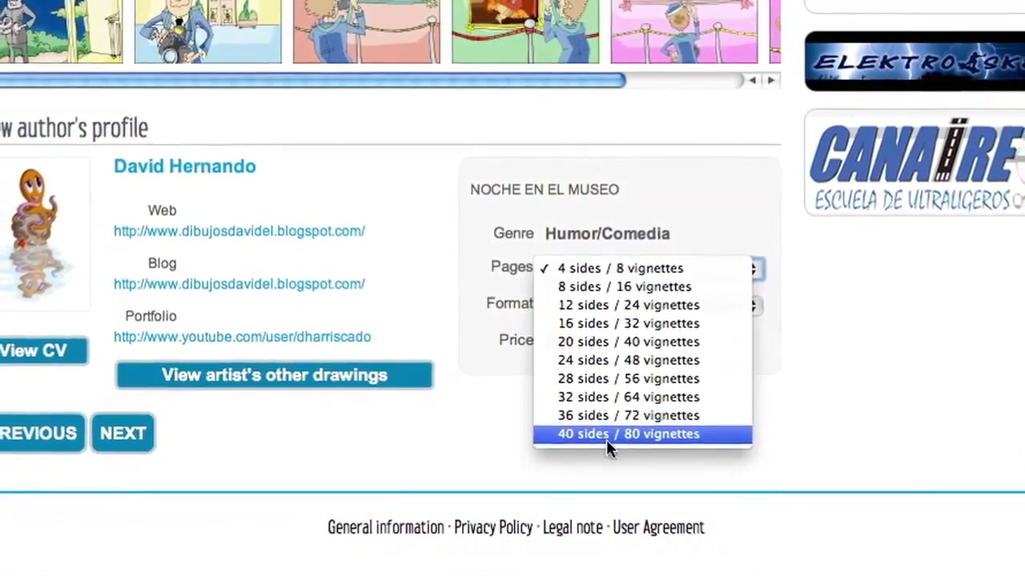
click(620, 268)
click(609, 305)
click(570, 321)
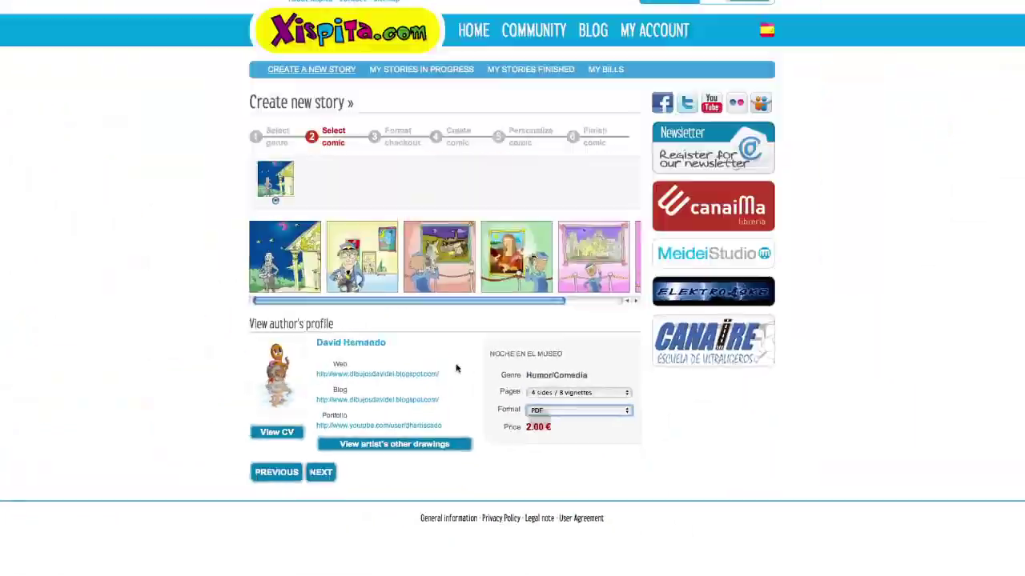
Move to the format checkout, leaving the page count unchanged.
click(329, 476)
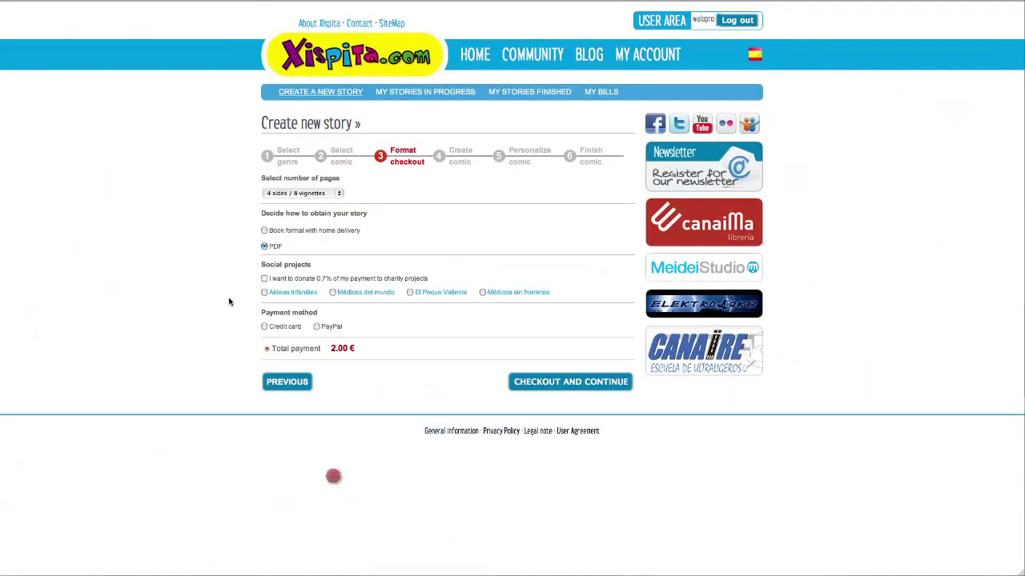
click(314, 196)
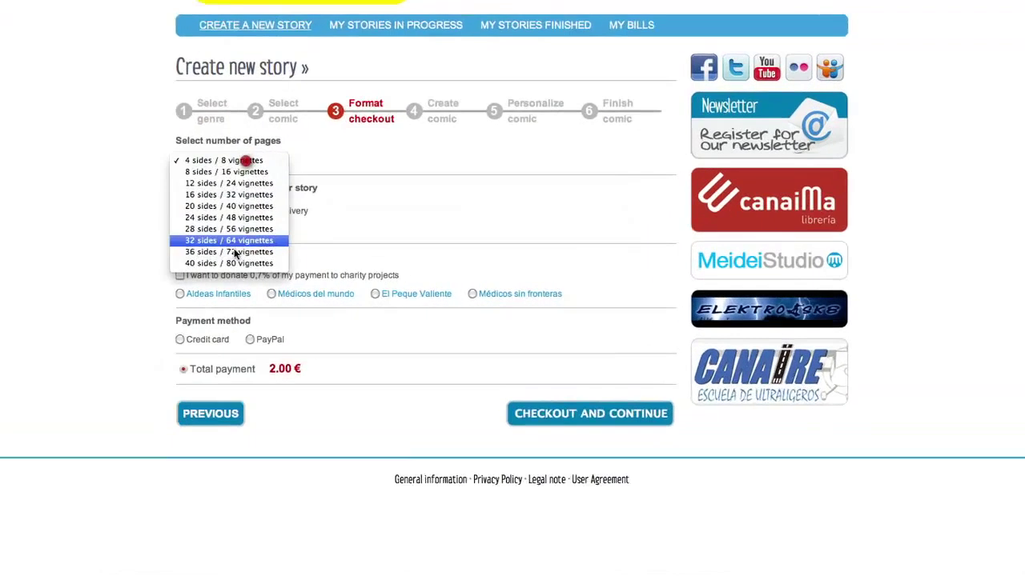
click(314, 197)
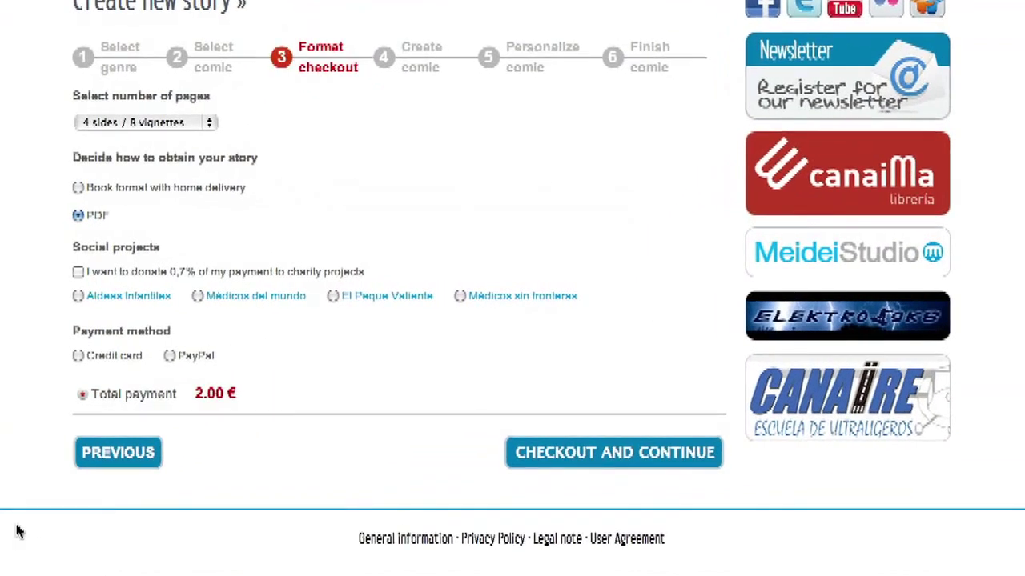
click(169, 122)
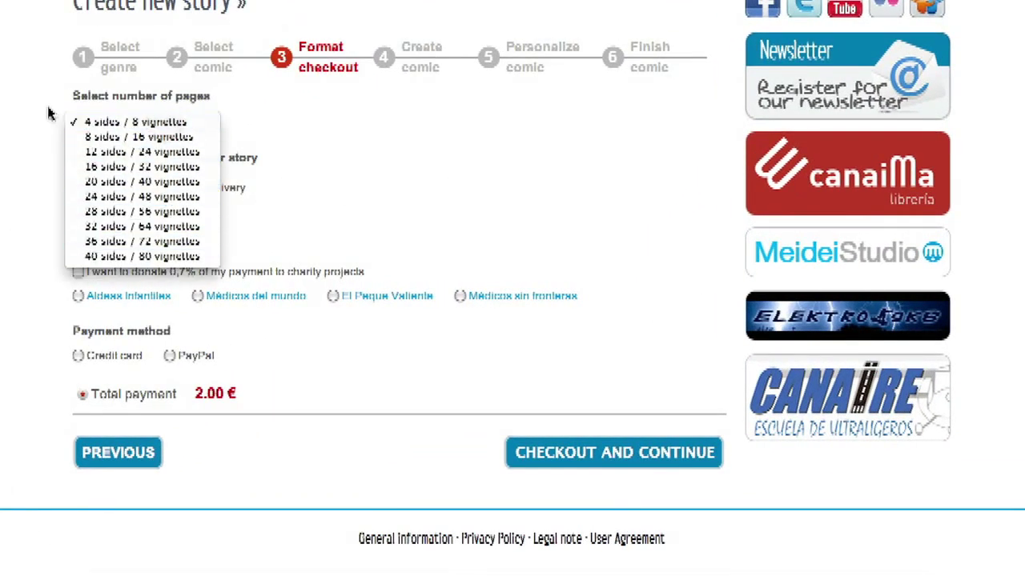
click(48, 110)
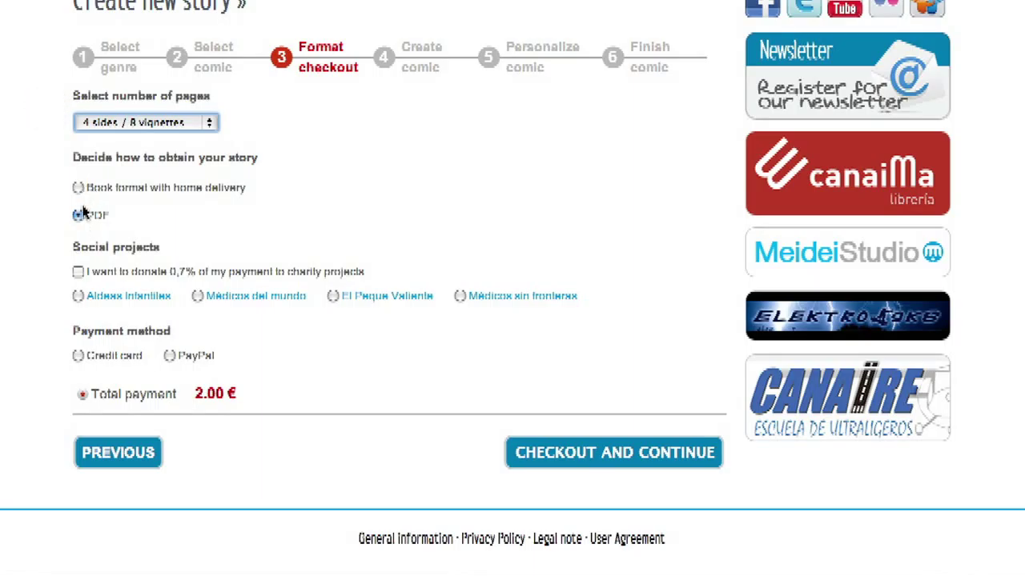
Donate 0,7% to El Peque Valiente and pay the 2.00 € by credit card.
click(79, 272)
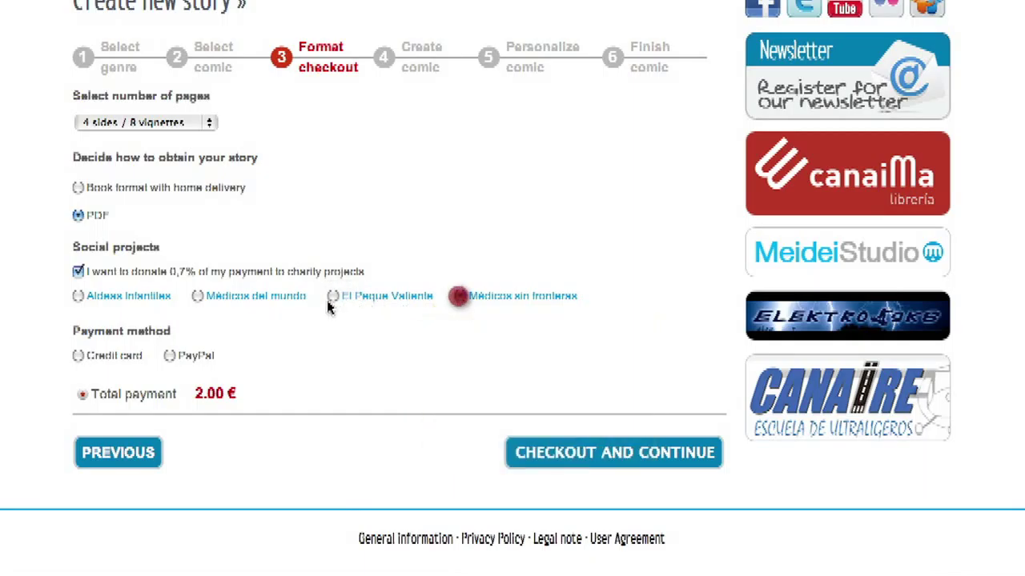
click(334, 297)
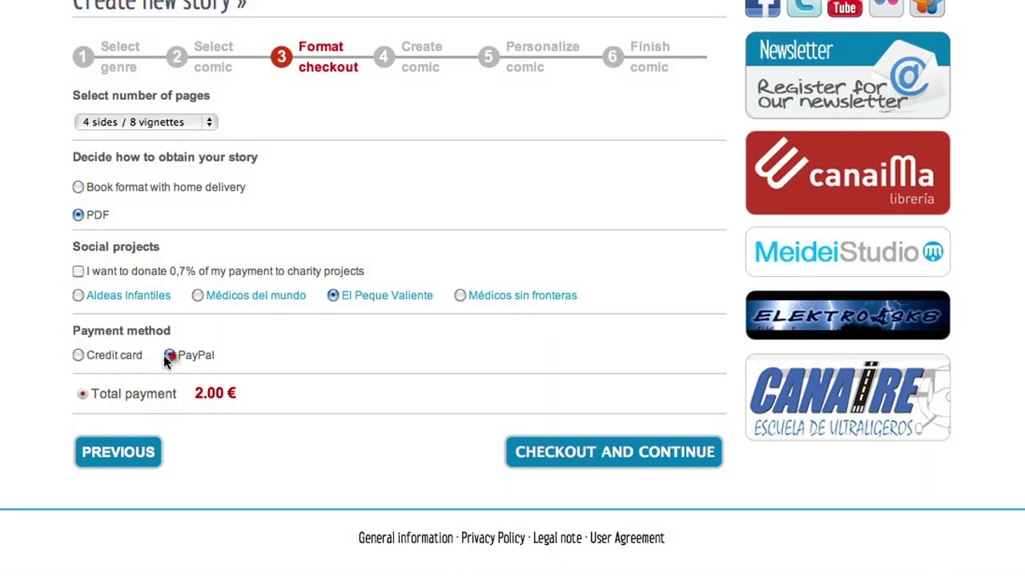
click(80, 358)
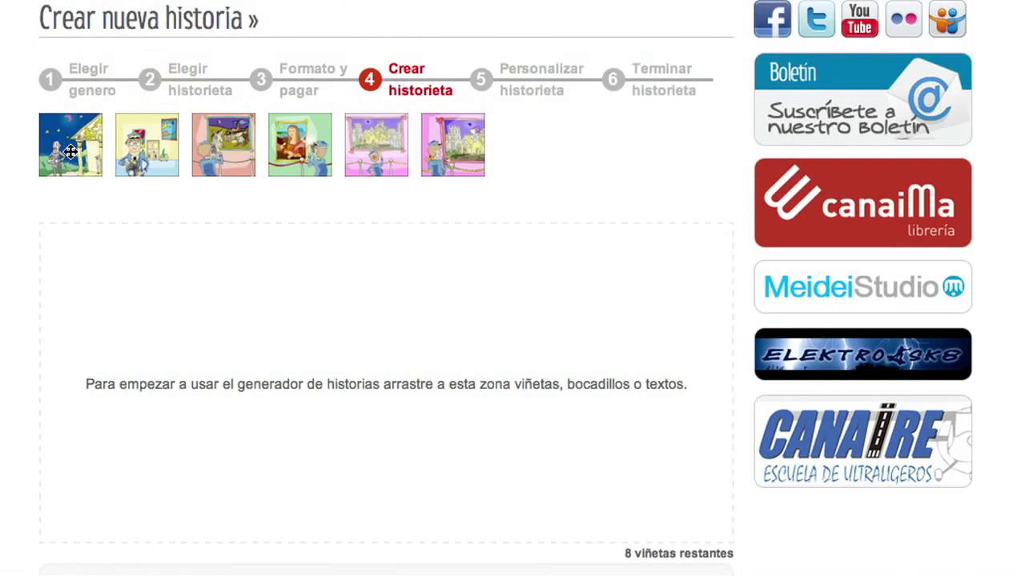
Place the night-scene panel and give it a rectangular bubble reading 'Yo creo que esto está'.
drag(70, 151, 113, 406)
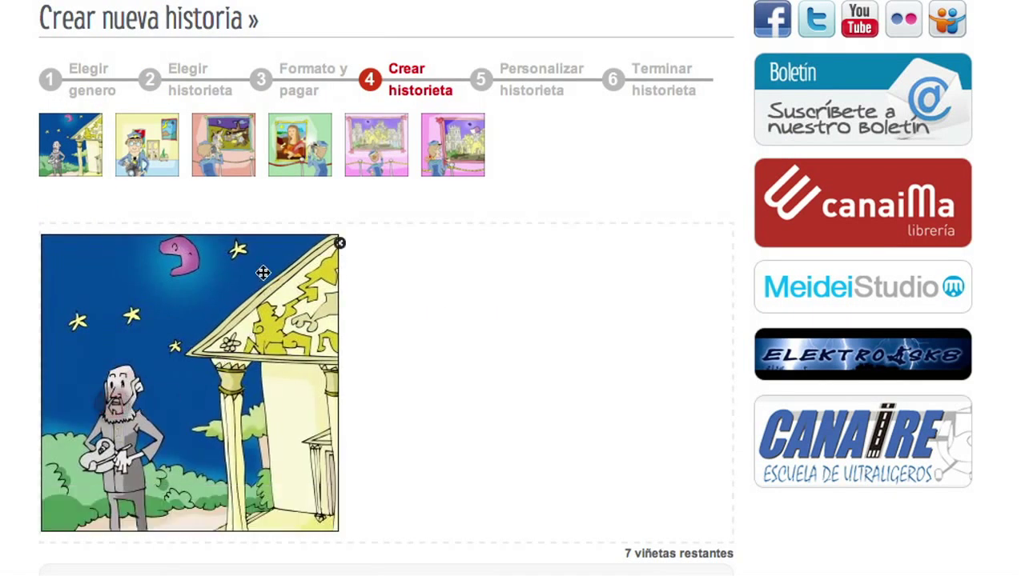
scroll(512, 321, down, 5)
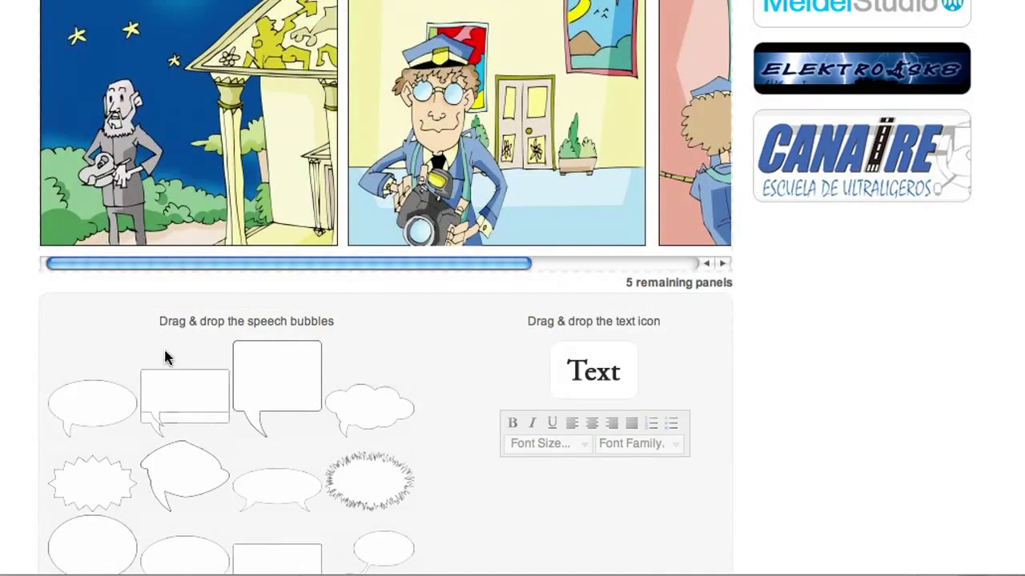
drag(165, 357, 115, 23)
drag(597, 375, 115, 11)
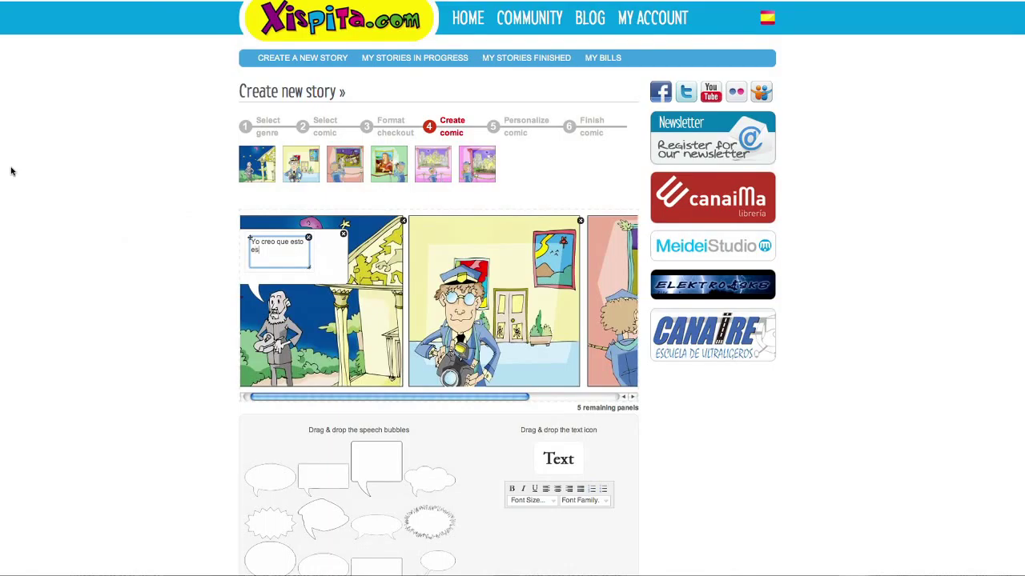
click(11, 171)
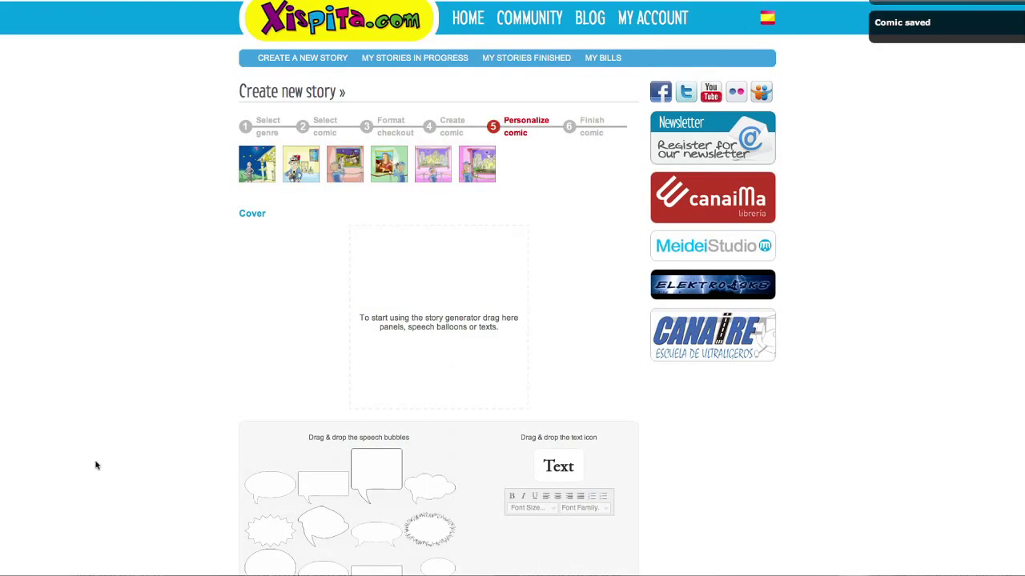
Set the night-scene panel as the cover with a 'Bienvenido' speech bubble.
scroll(112, 411, down, 3)
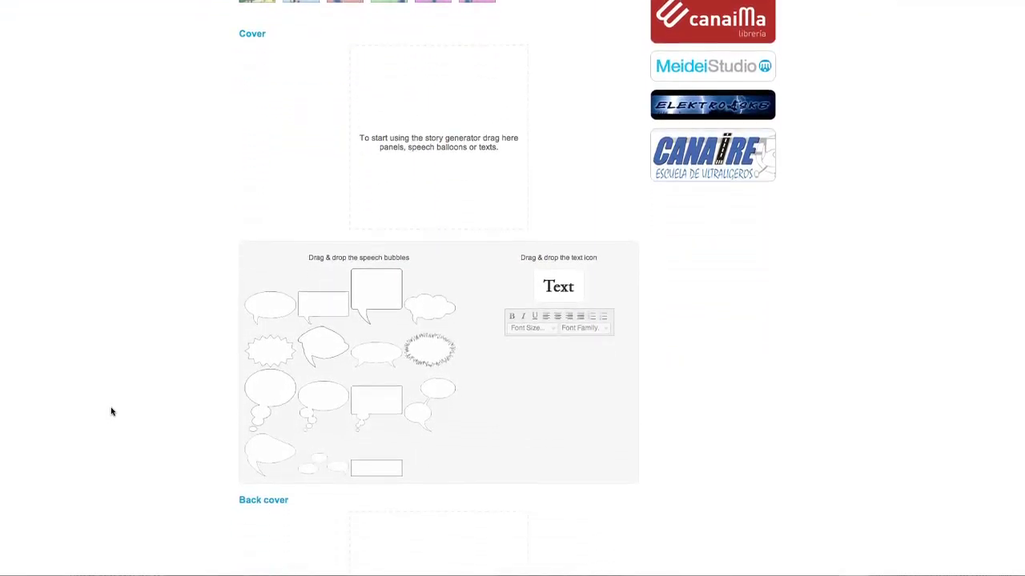
scroll(111, 412, up, 3)
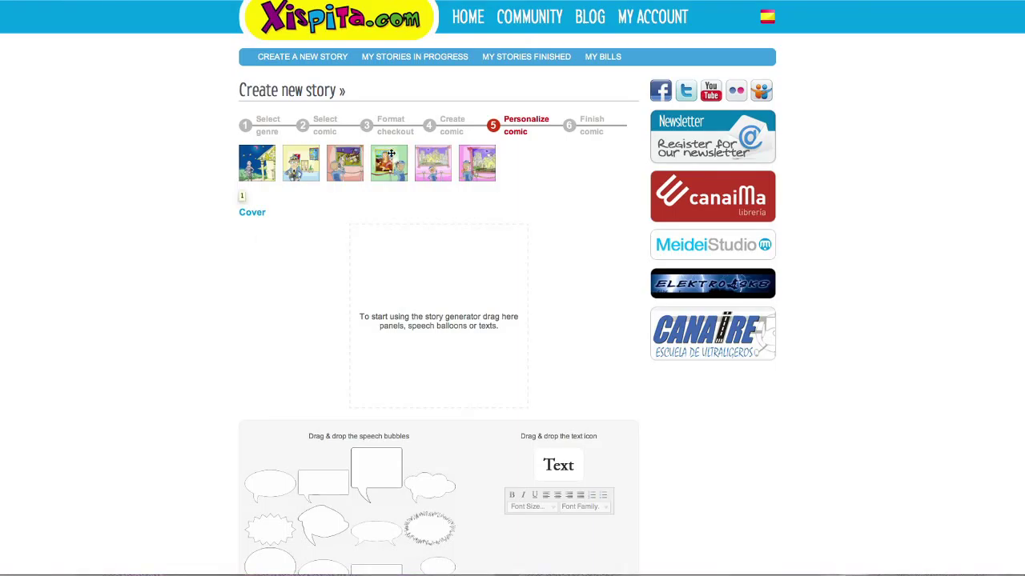
scroll(391, 153, down, 2)
drag(257, 53, 432, 200)
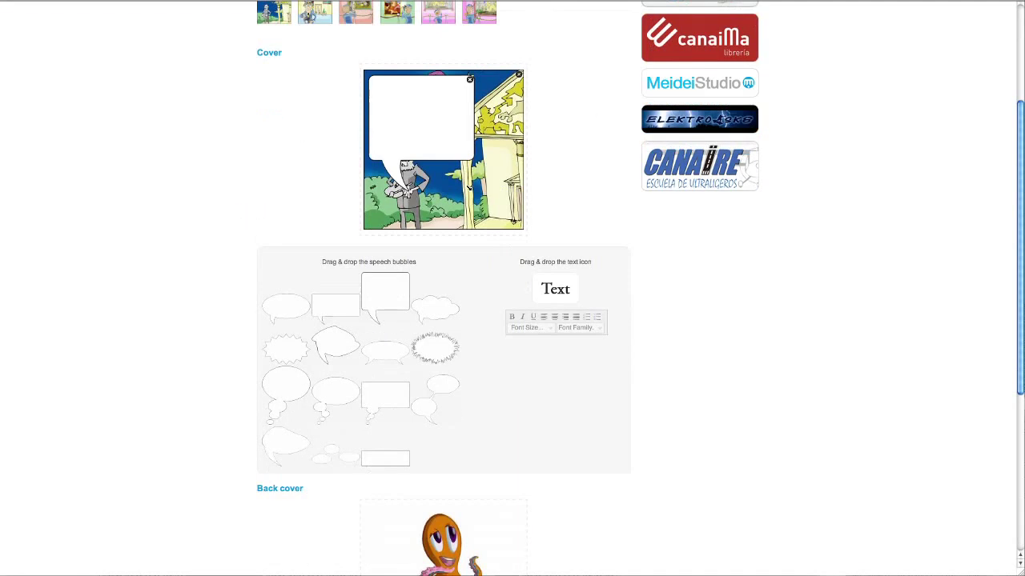
drag(470, 171, 429, 146)
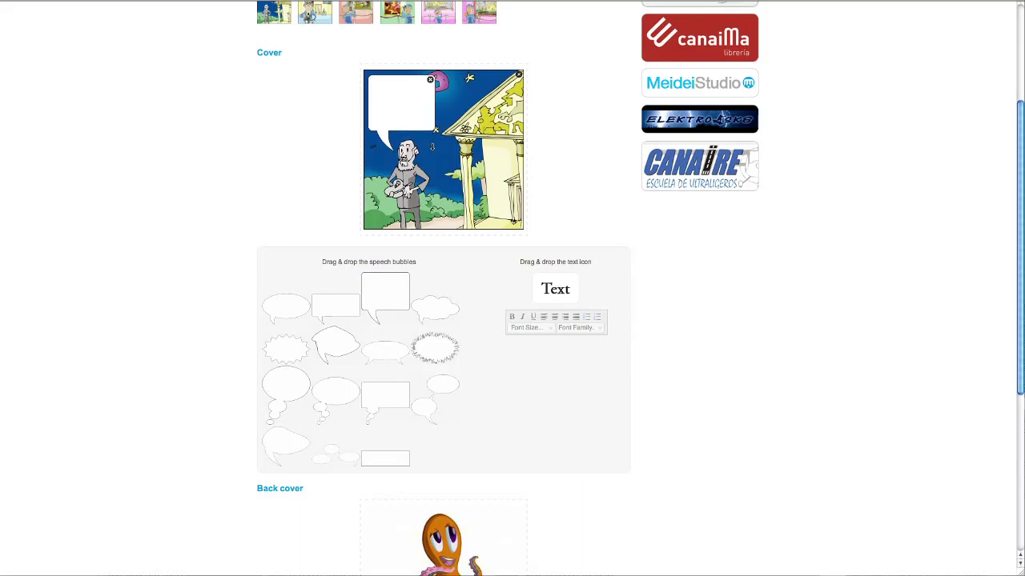
drag(564, 292, 393, 96)
click(382, 96)
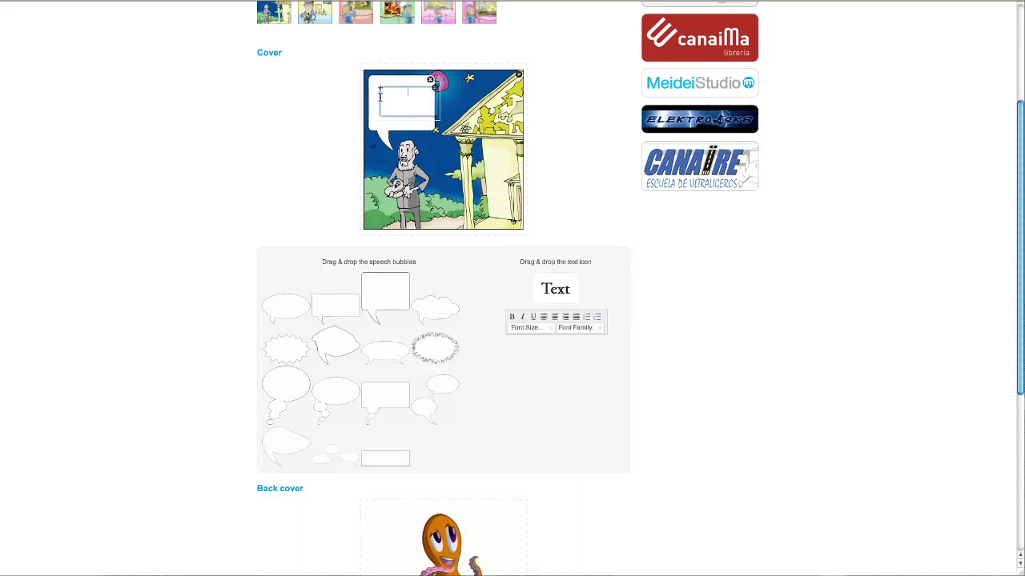
text(Bienbenidos)
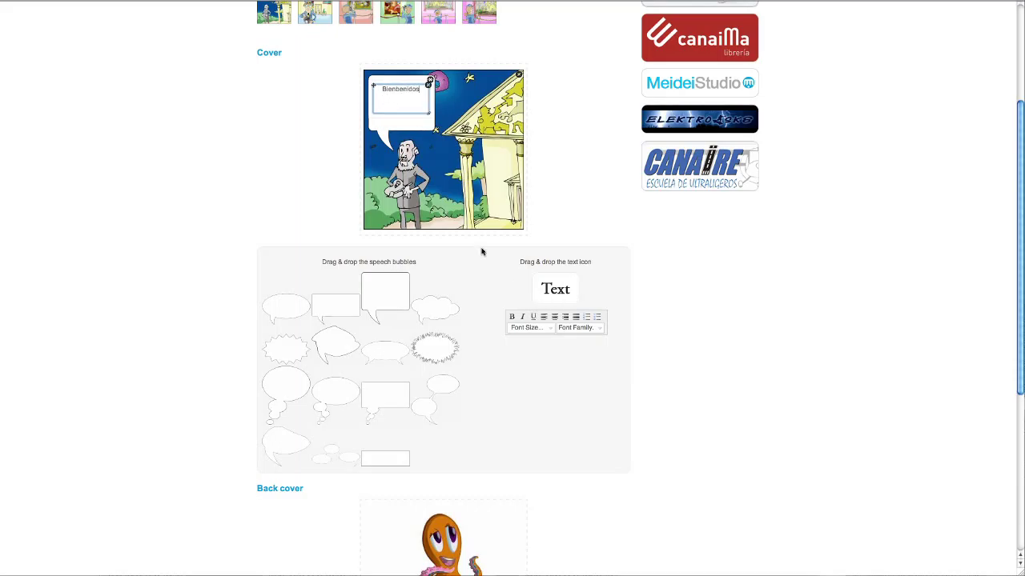
scroll(320, 524, down, 3)
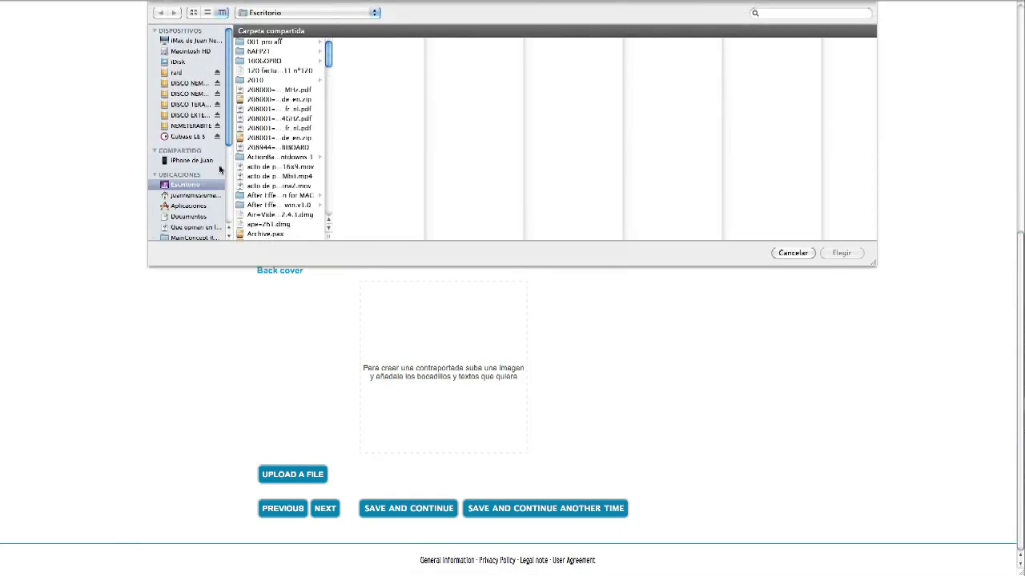
Upload Pulpillo-747938.jpg from MATERIAL XISPITA as the back cover image.
scroll(288, 119, down, 15)
scroll(289, 119, down, 5)
click(275, 177)
click(377, 109)
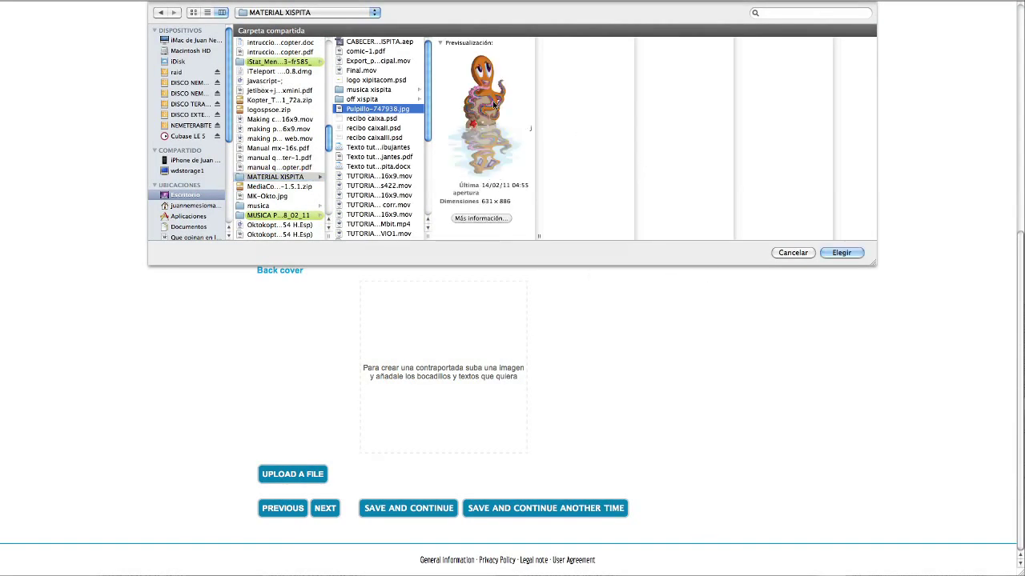
click(841, 252)
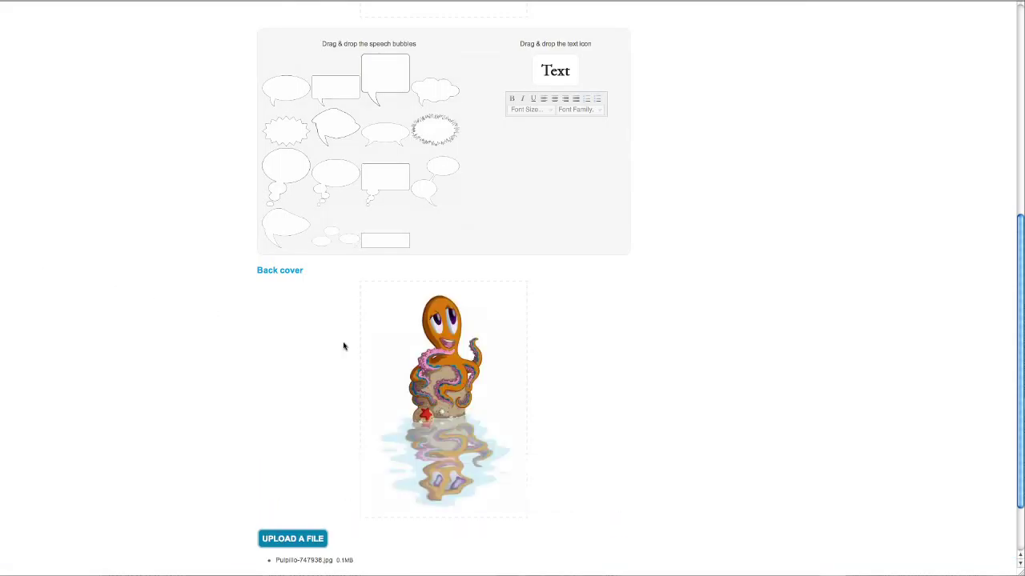
Label the back cover FINAL, save, and advance to the Finish comic step.
scroll(405, 345, up, 1)
drag(425, 343, 451, 471)
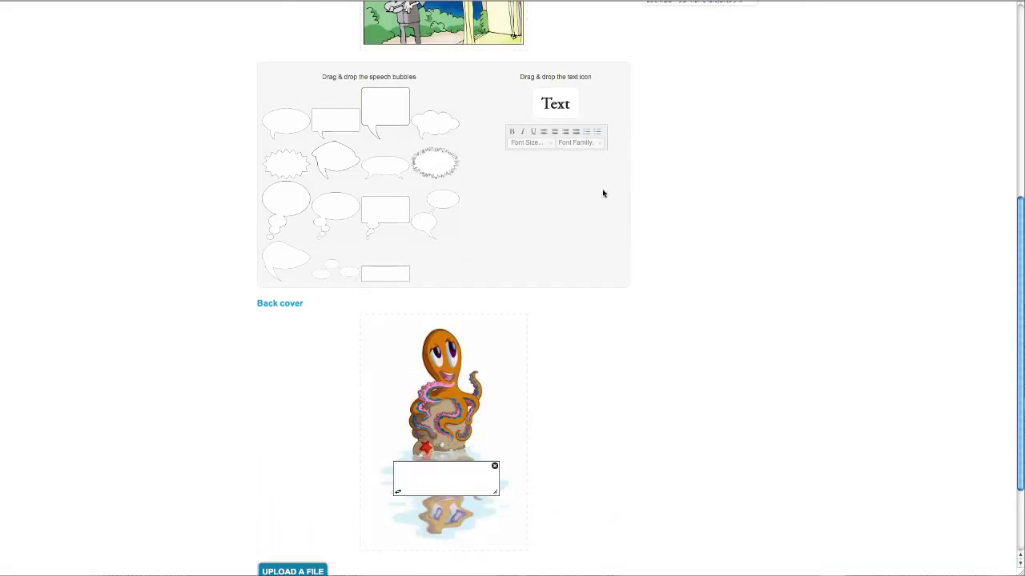
drag(559, 103, 430, 485)
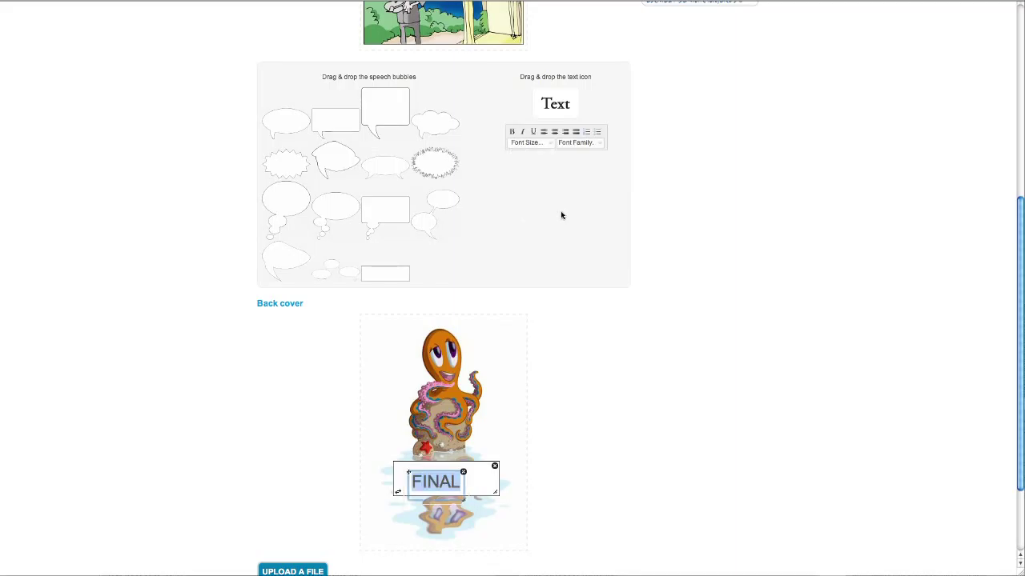
click(439, 458)
scroll(438, 458, down, 2)
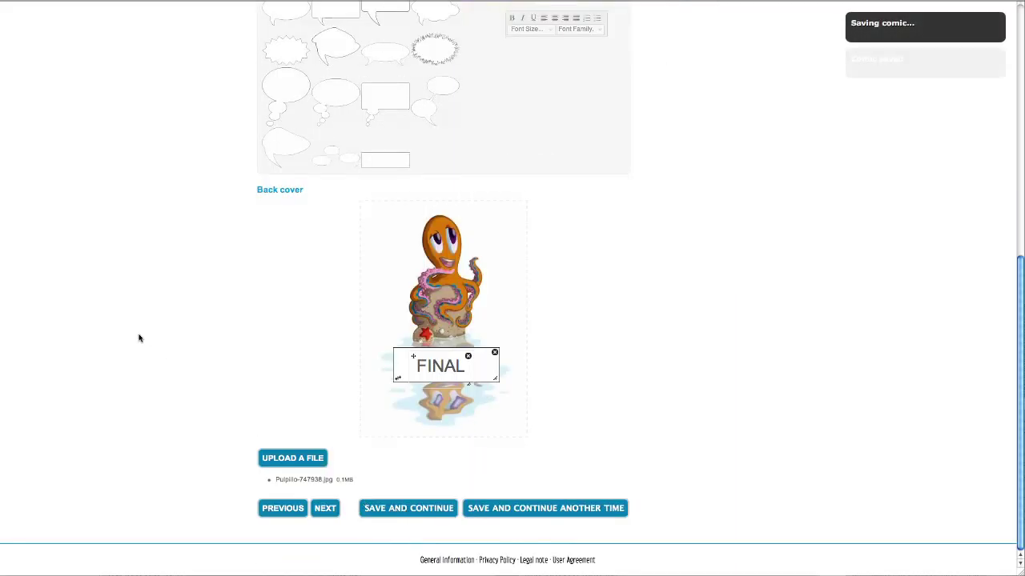
click(325, 510)
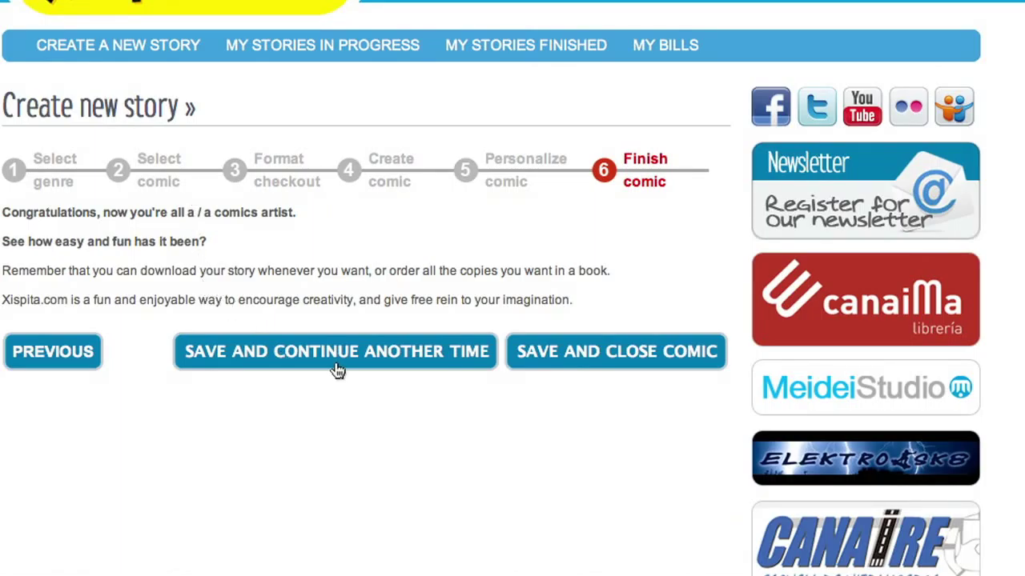
Save and close the comic so it appears in My stories finished.
click(568, 364)
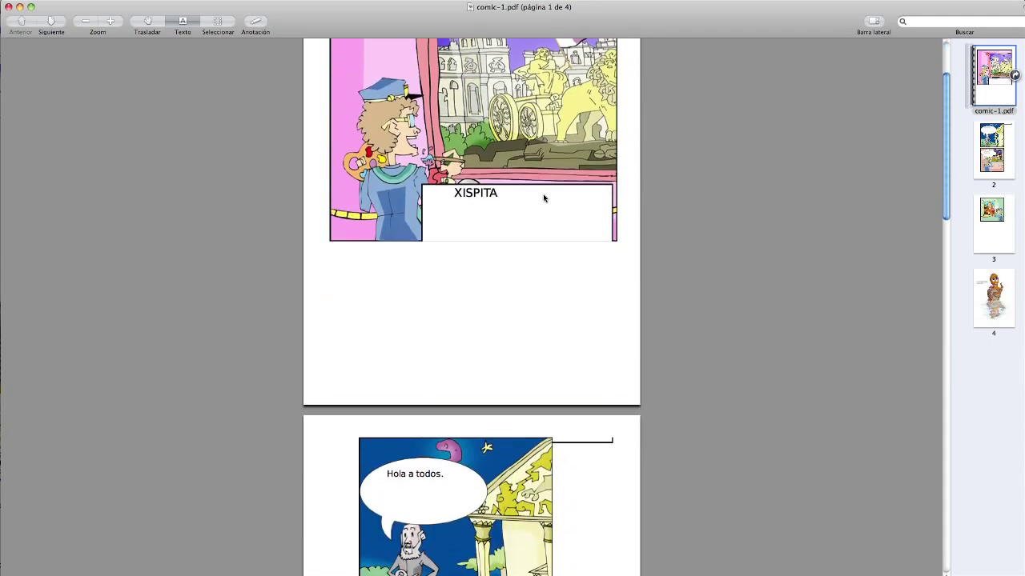
scroll(542, 194, down, 5)
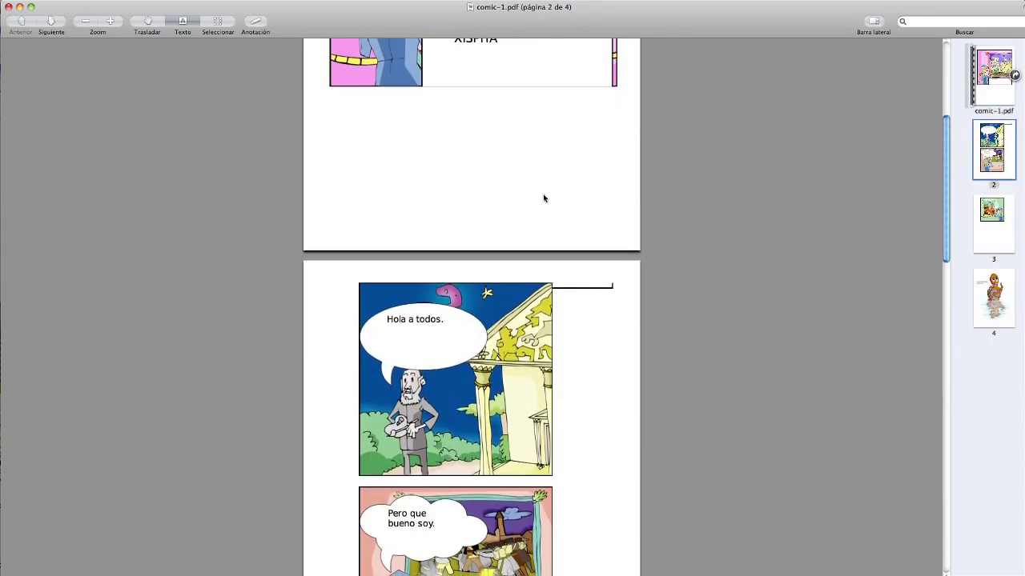
Scroll comic-1.pdf in Preview down to page 2.
scroll(543, 197, down, 4)
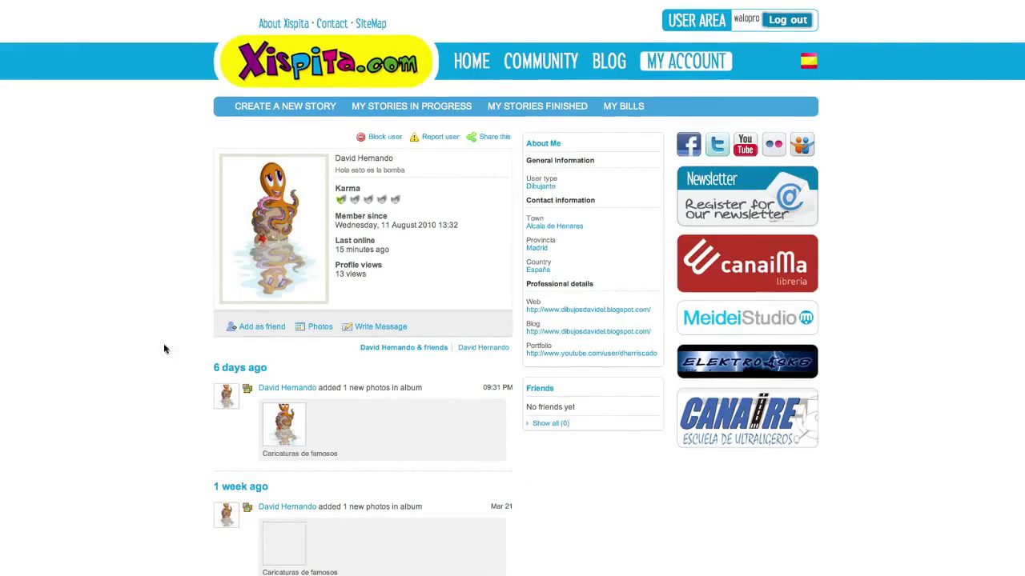
Go to the member's photos and open the Noche de terror album viewer.
scroll(254, 304, down, 1)
scroll(254, 304, down, 3)
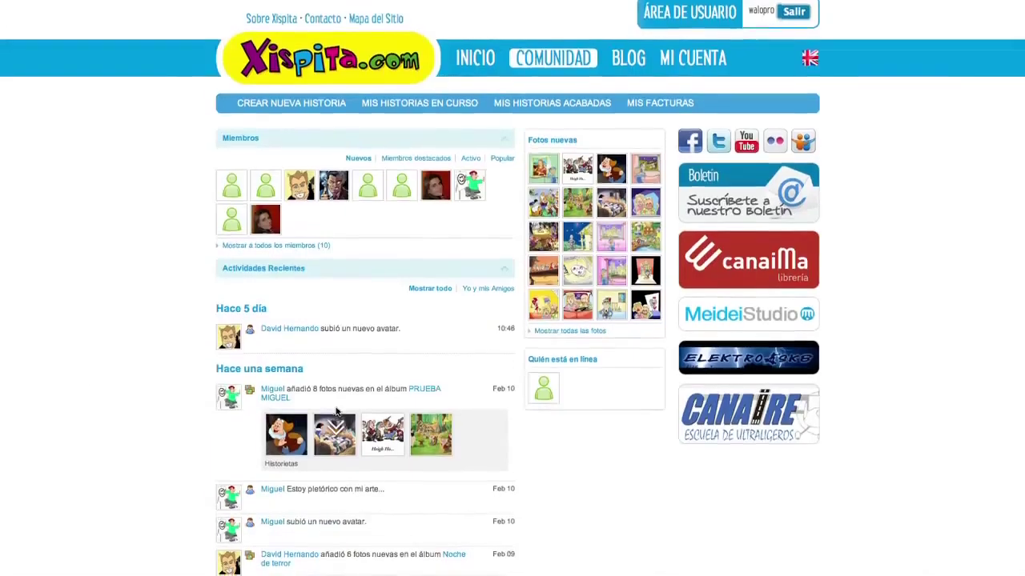
scroll(335, 404, down, 2)
scroll(336, 404, down, 3)
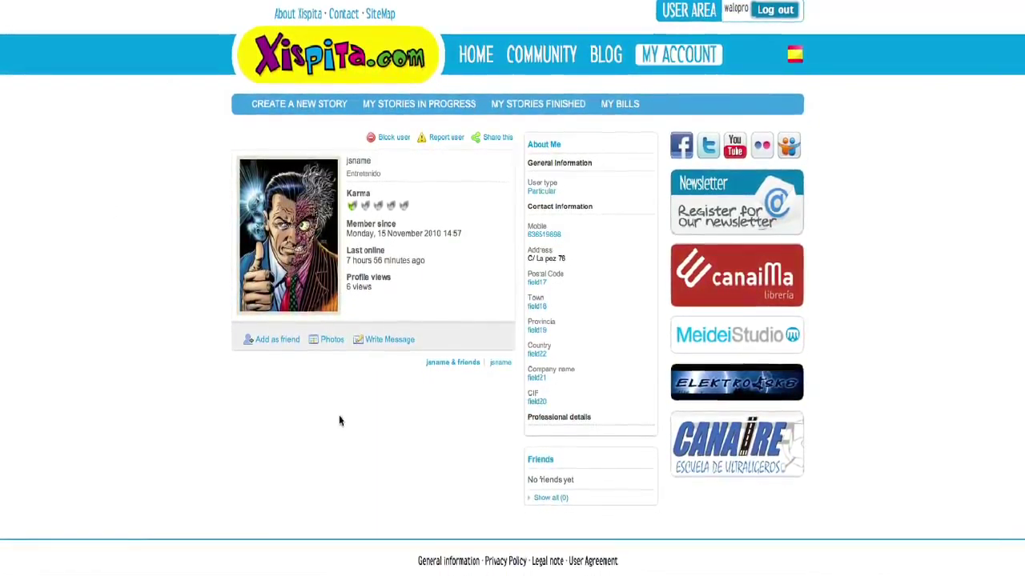
click(332, 342)
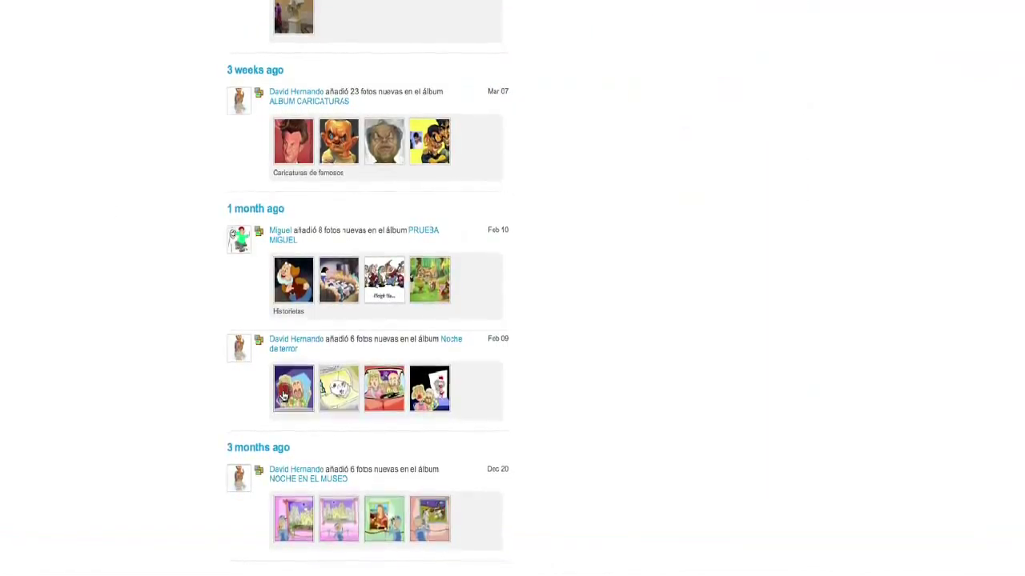
click(290, 408)
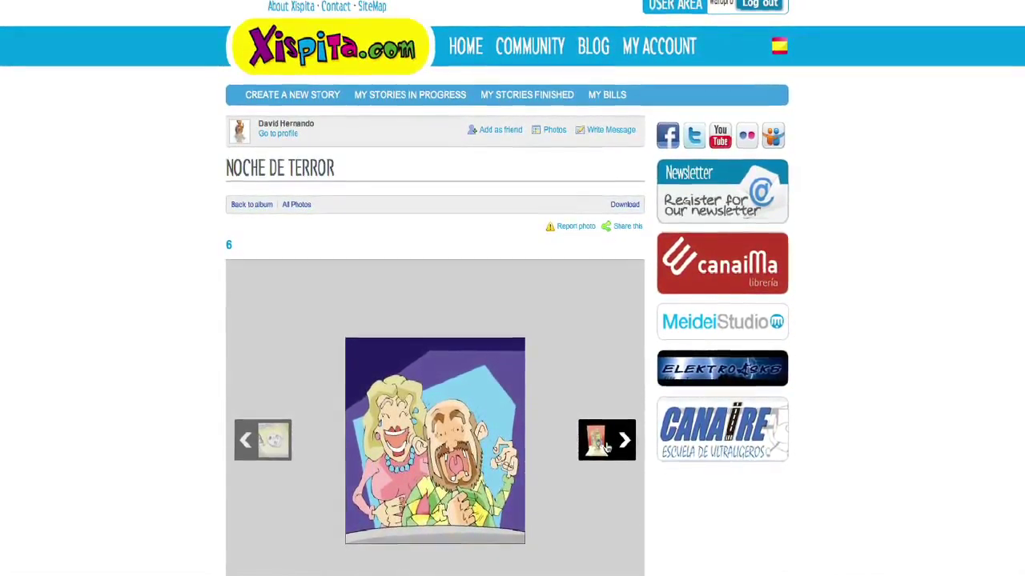
Page forward through the next three photos in the Noche de terror album.
click(608, 450)
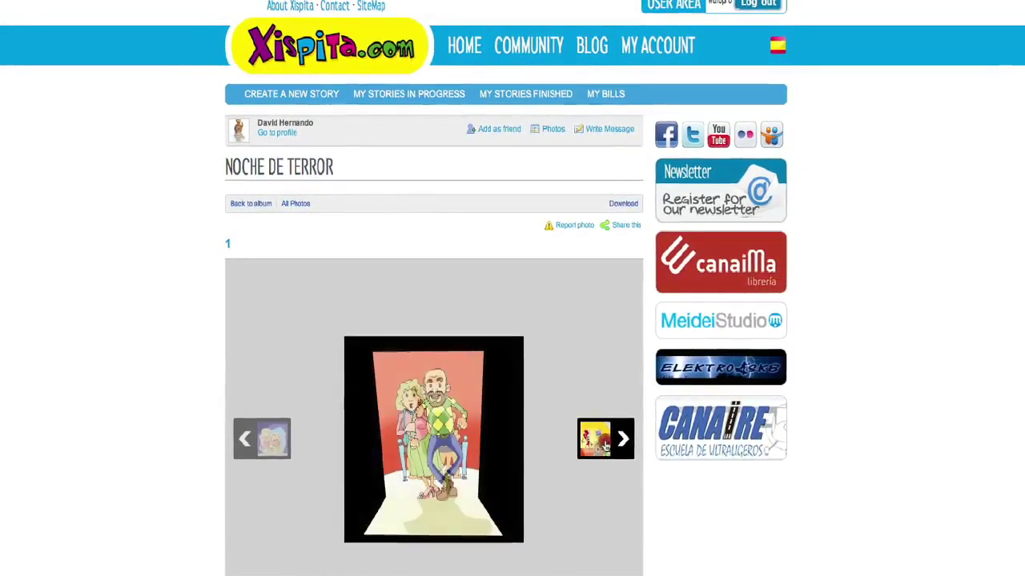
click(606, 449)
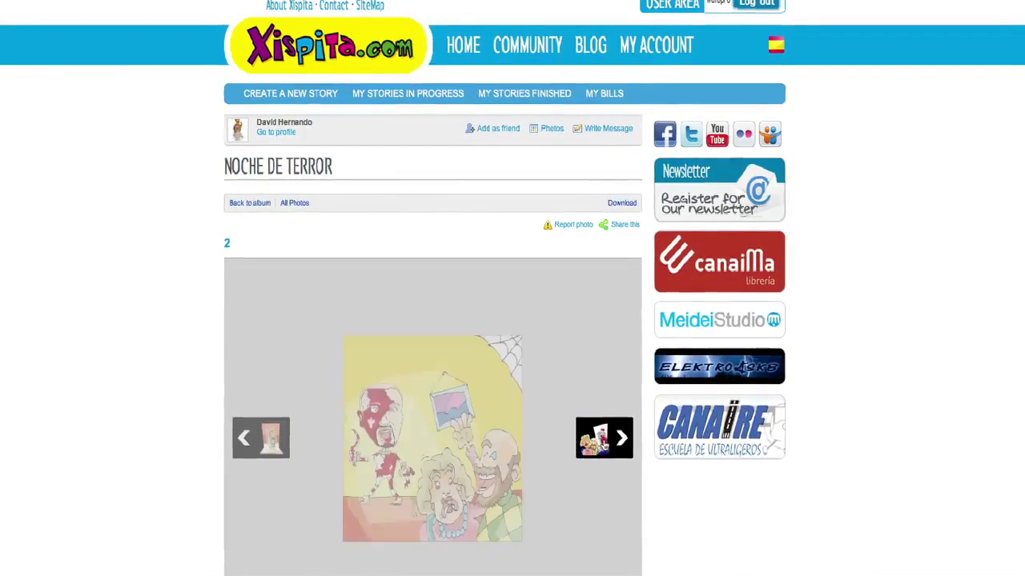
click(606, 448)
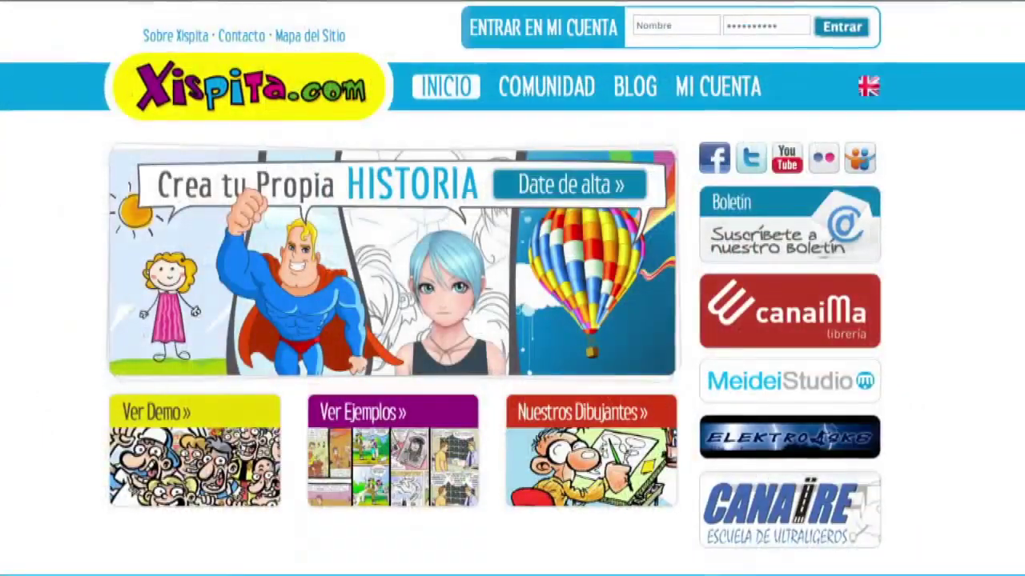